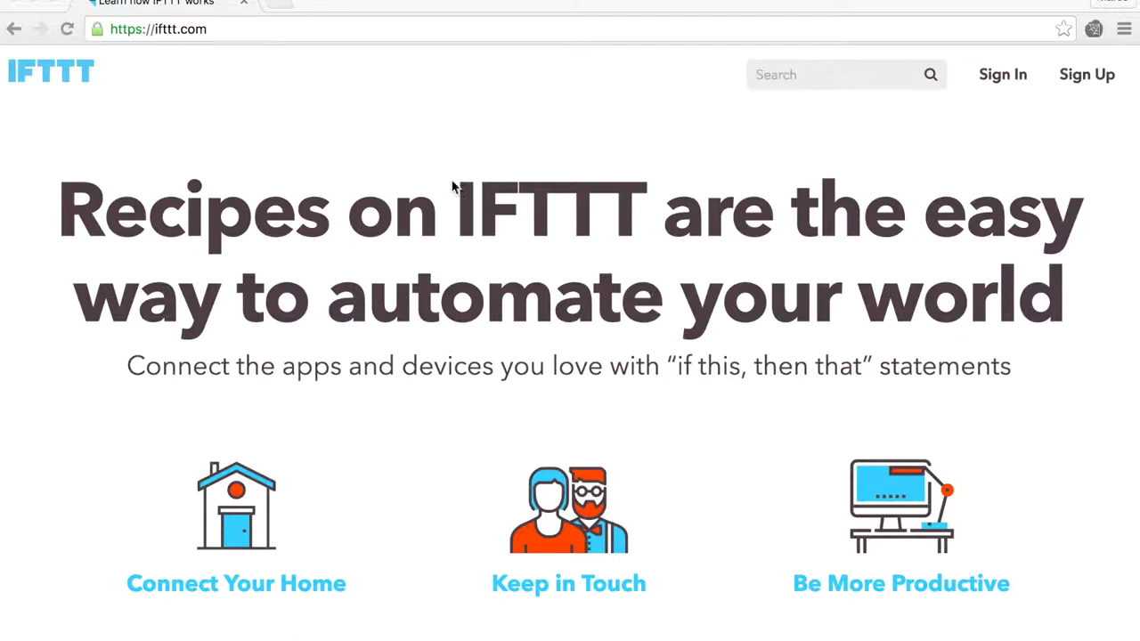
# Step: Sign up for a new IFTTT account by entering an e-mail address and an account password
pyautogui.click(1078, 79)
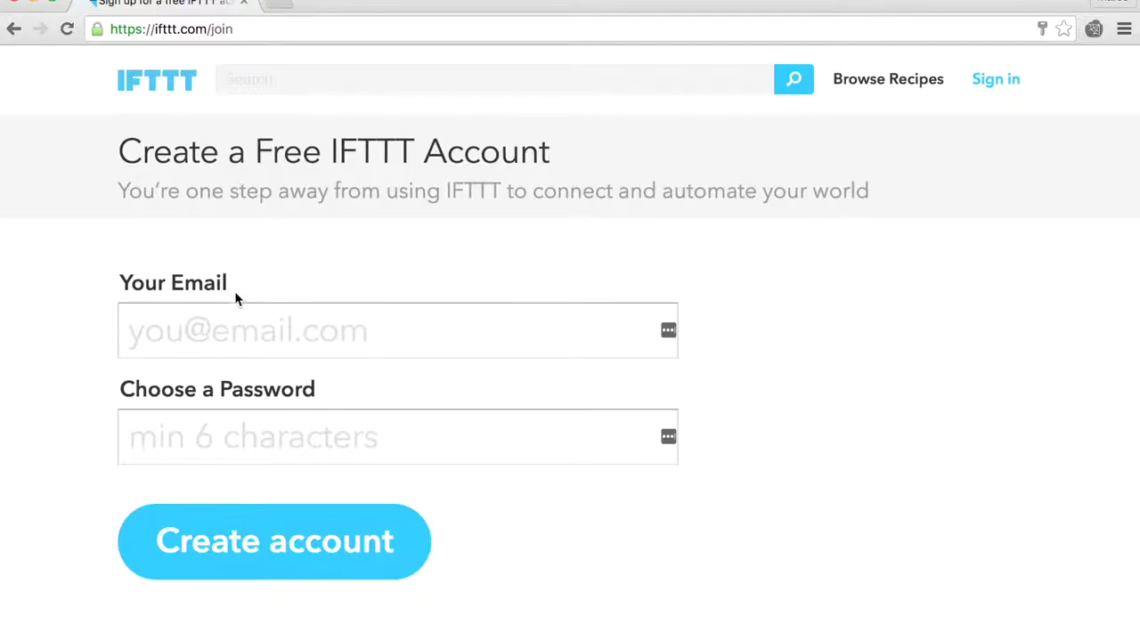
pyautogui.click(223, 331)
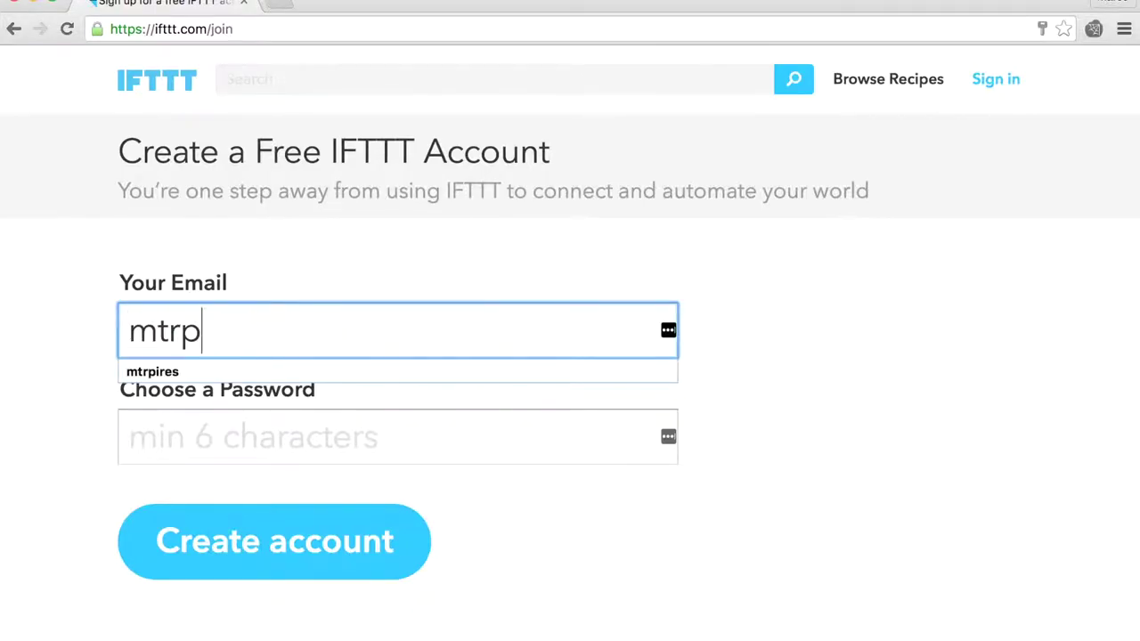
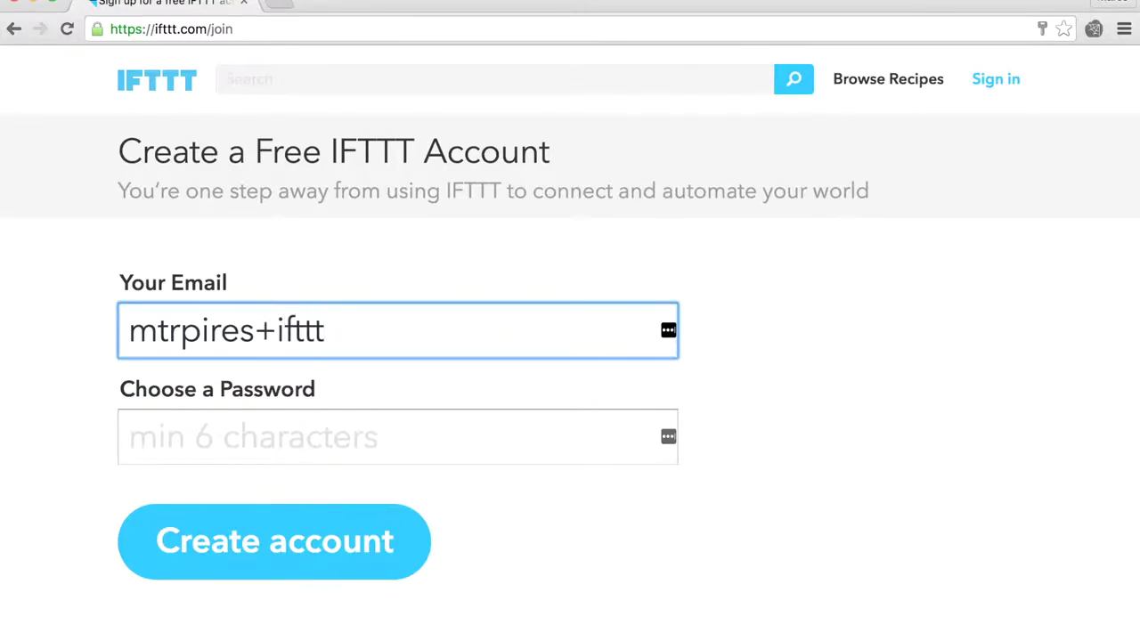
pyautogui.press('Tab')
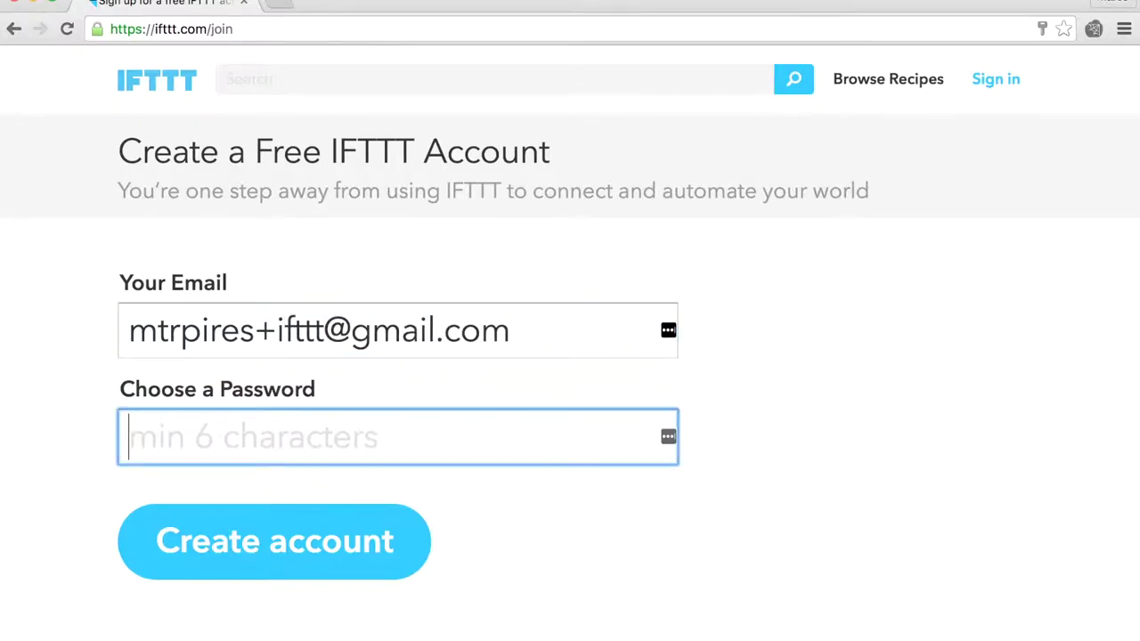
pyautogui.write('******')
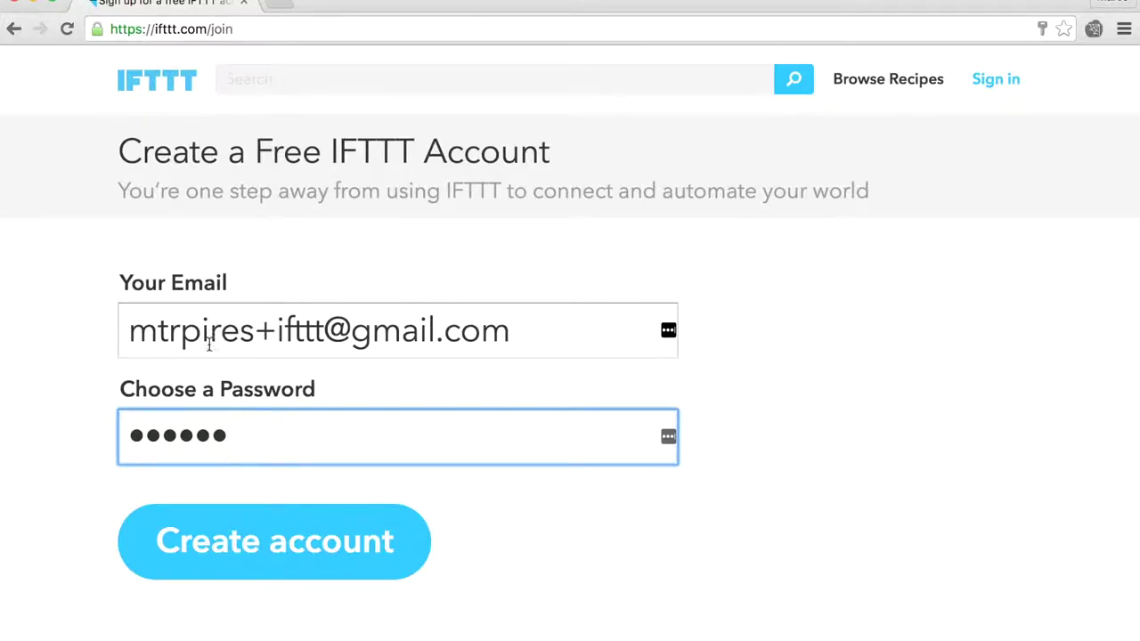
pyautogui.click(265, 550)
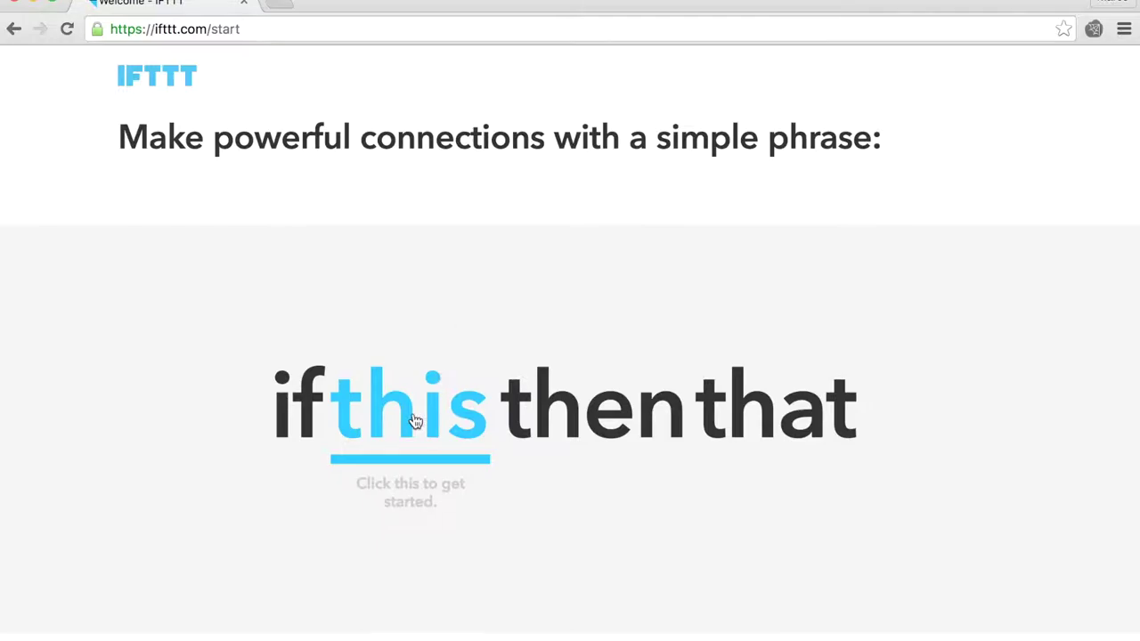
# Step: Advance through the IFTTT welcome intro to the channel-selection screen
pyautogui.moveTo(413, 414)
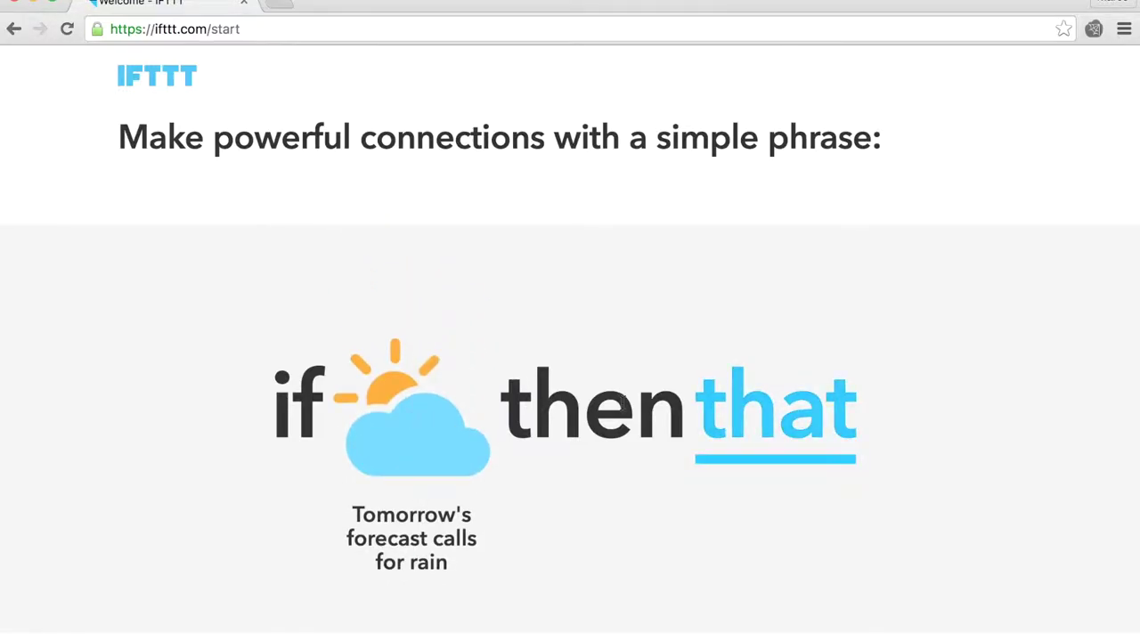
pyautogui.moveTo(761, 429)
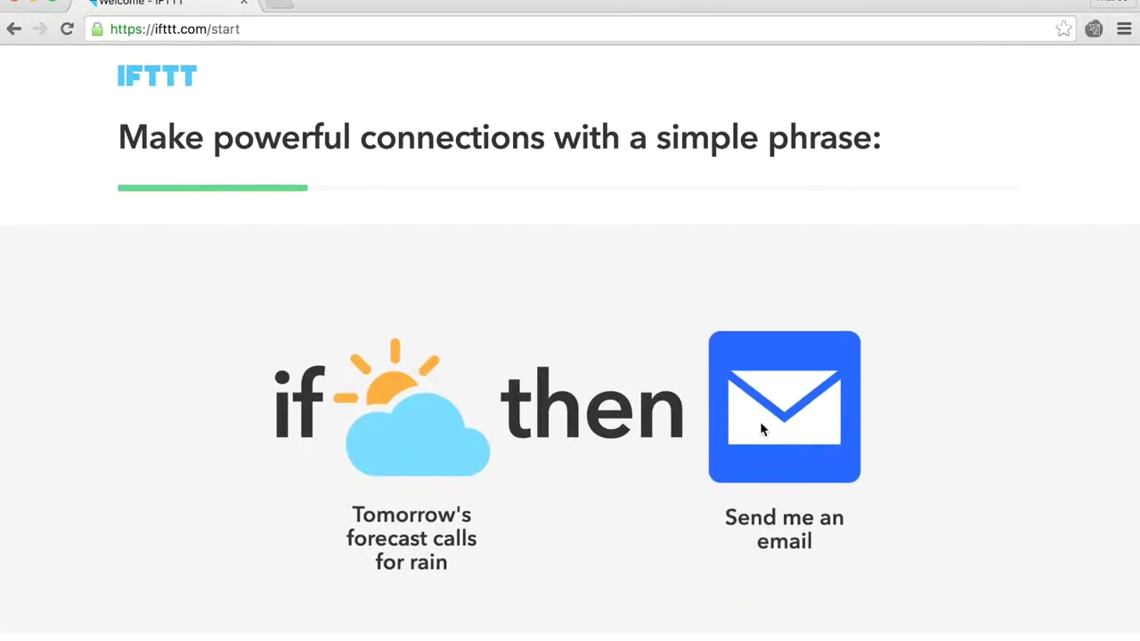
pyautogui.scroll(-3, 760, 421)
pyautogui.click(590, 526)
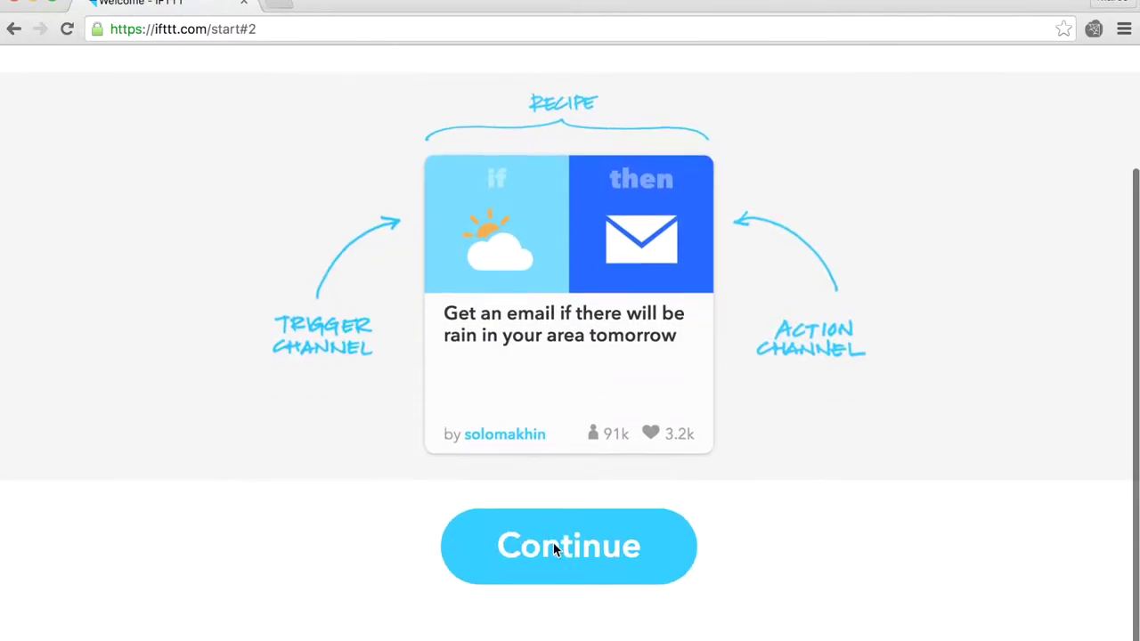
pyautogui.click(572, 543)
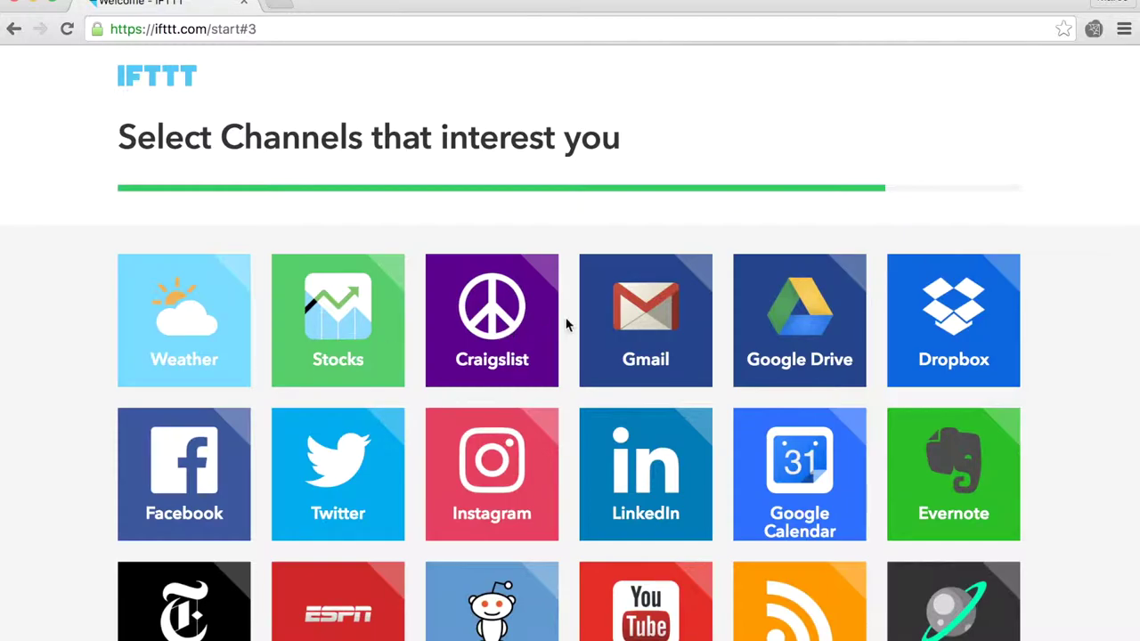
# Step: Mark Twitter, Google Drive and Feed as channels of interest and continue to recipes
pyautogui.click(343, 465)
pyautogui.click(848, 331)
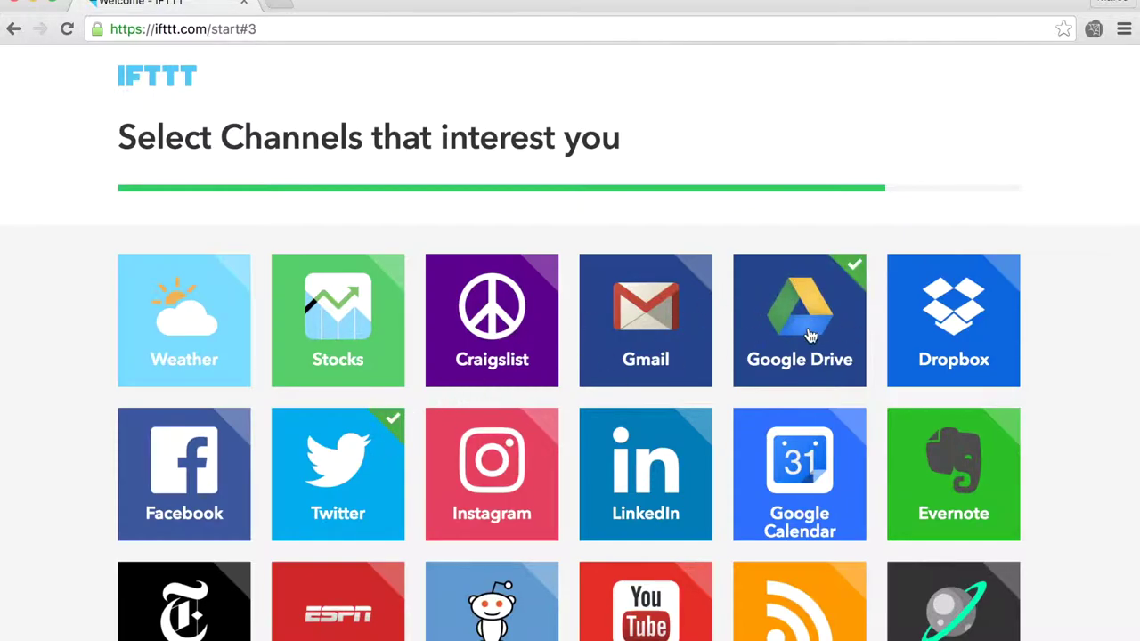
pyautogui.scroll(-4, 551, 395)
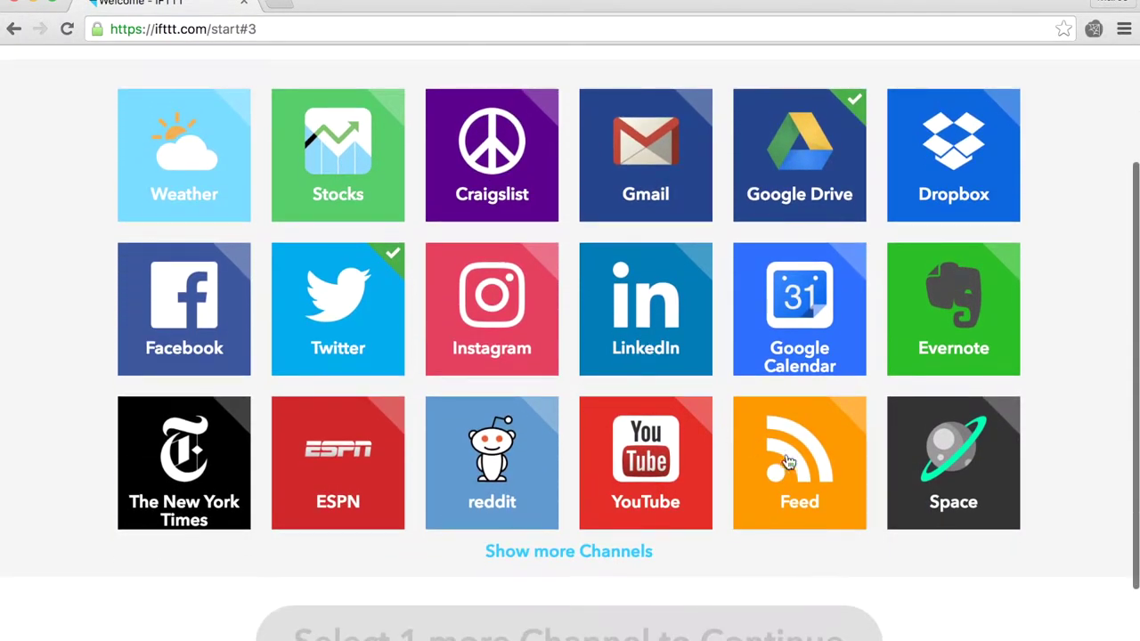
pyautogui.click(805, 471)
pyautogui.scroll(-2, 694, 534)
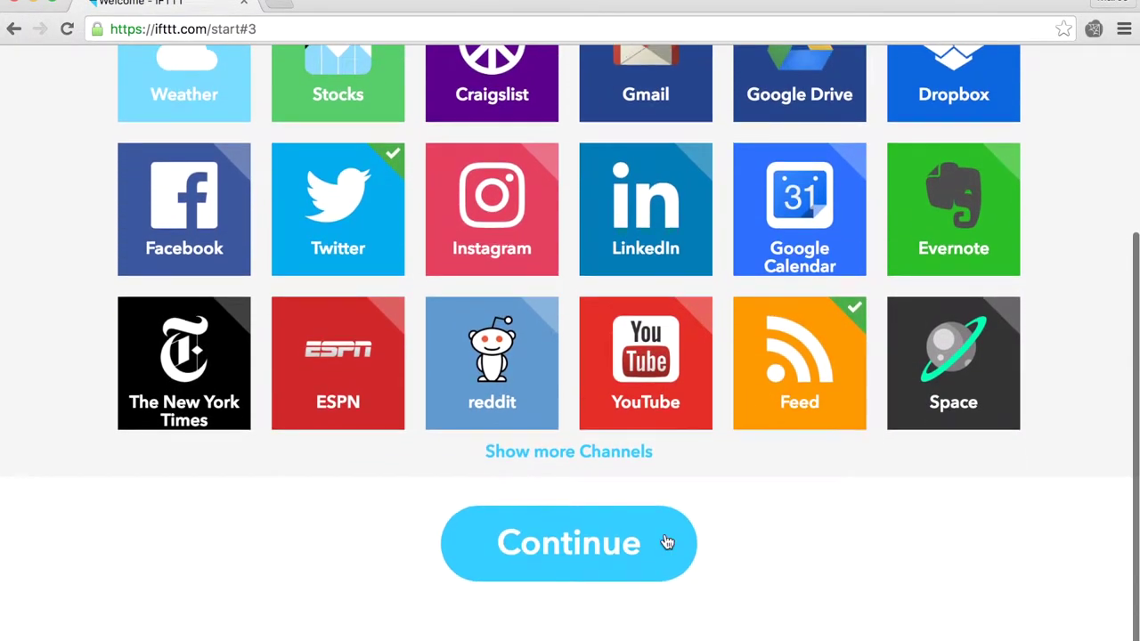
pyautogui.click(598, 557)
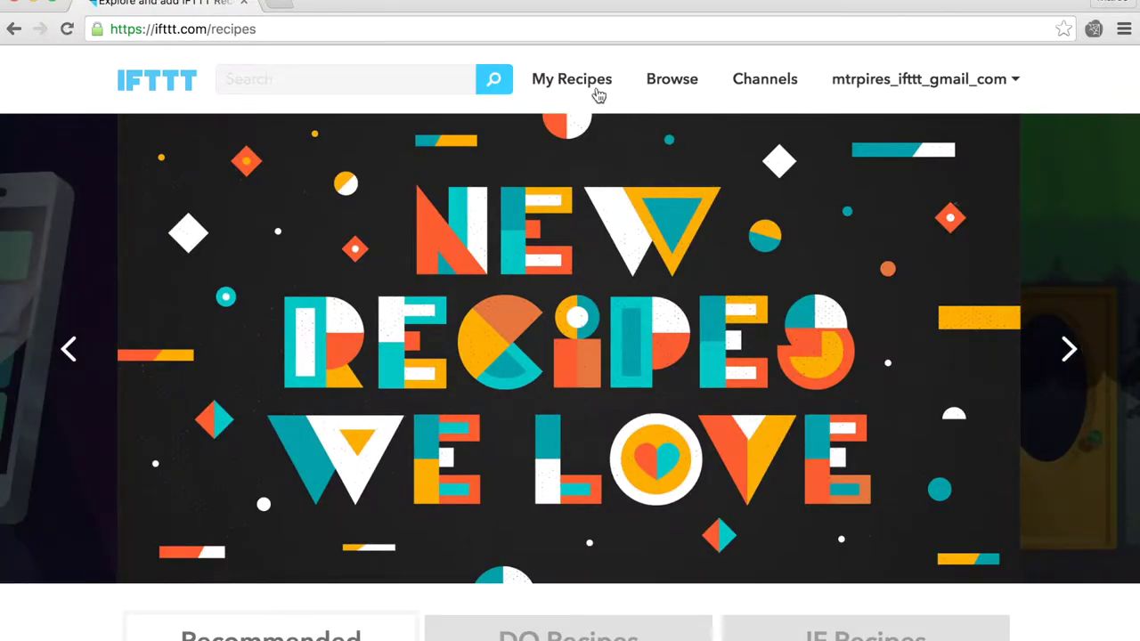
# Step: Start a new recipe from My Recipes and choose Twitter as its 'this' channel
pyautogui.click(599, 95)
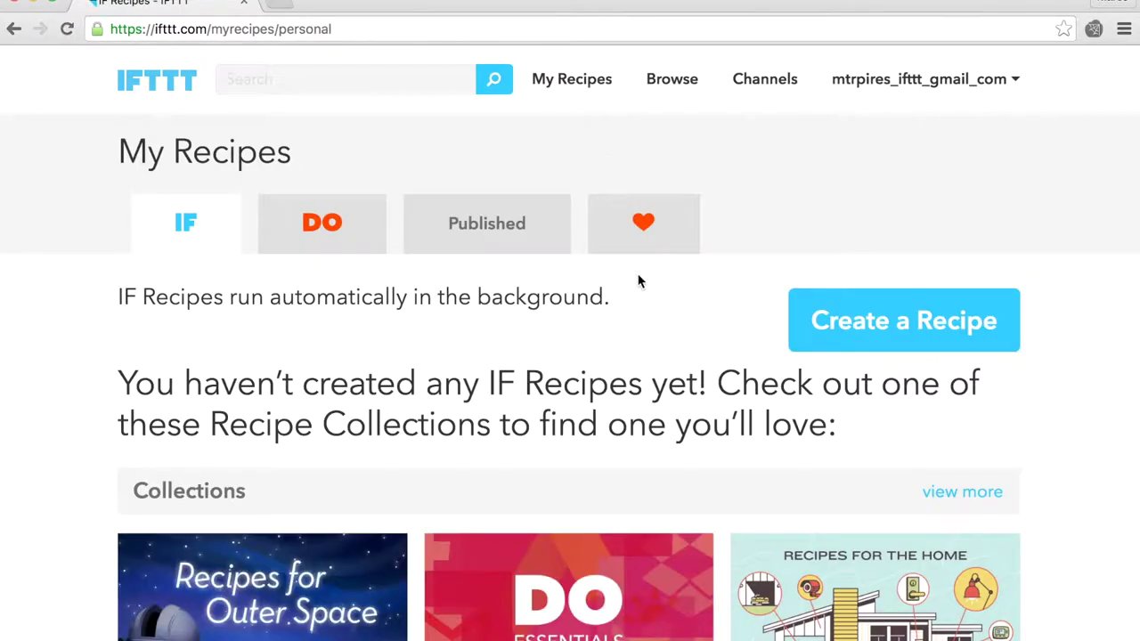
pyautogui.click(892, 308)
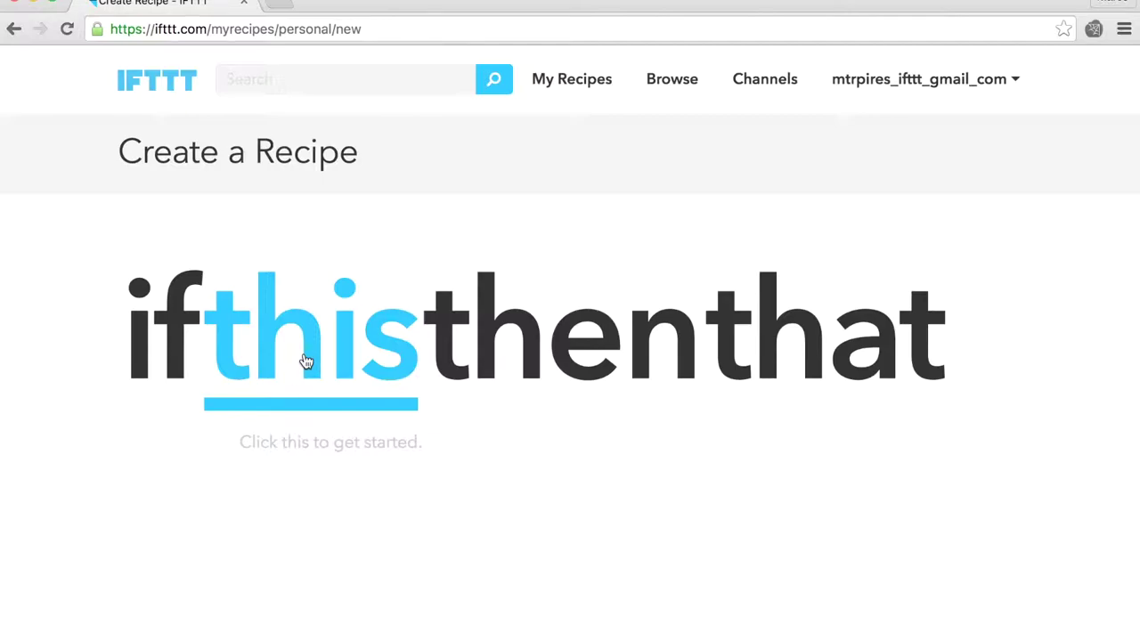
pyautogui.click(306, 361)
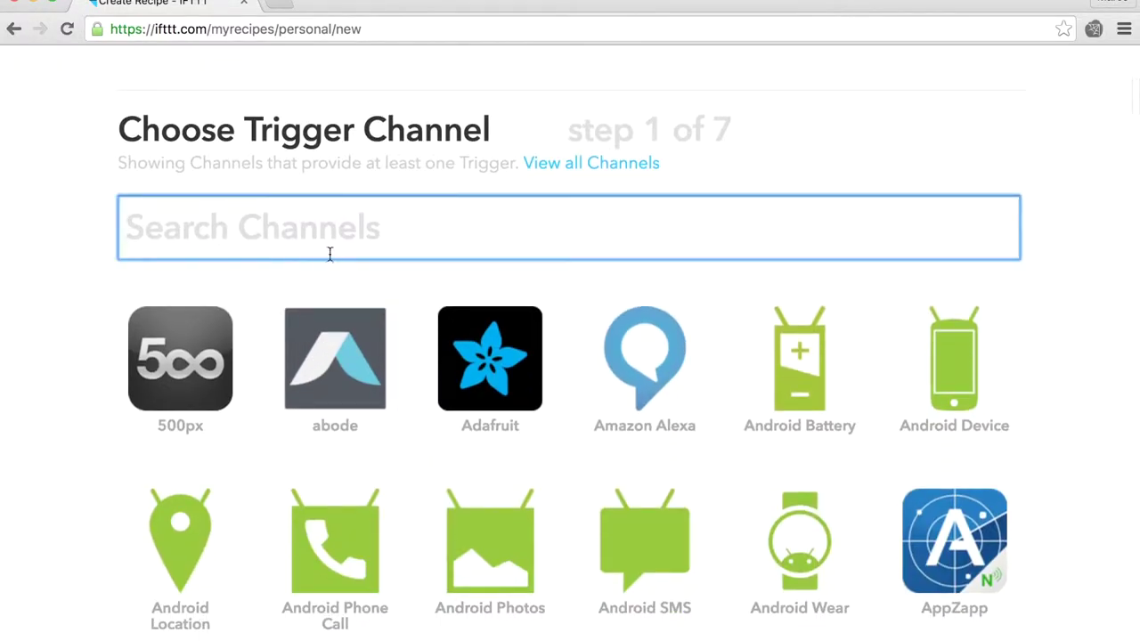
pyautogui.write('twitter')
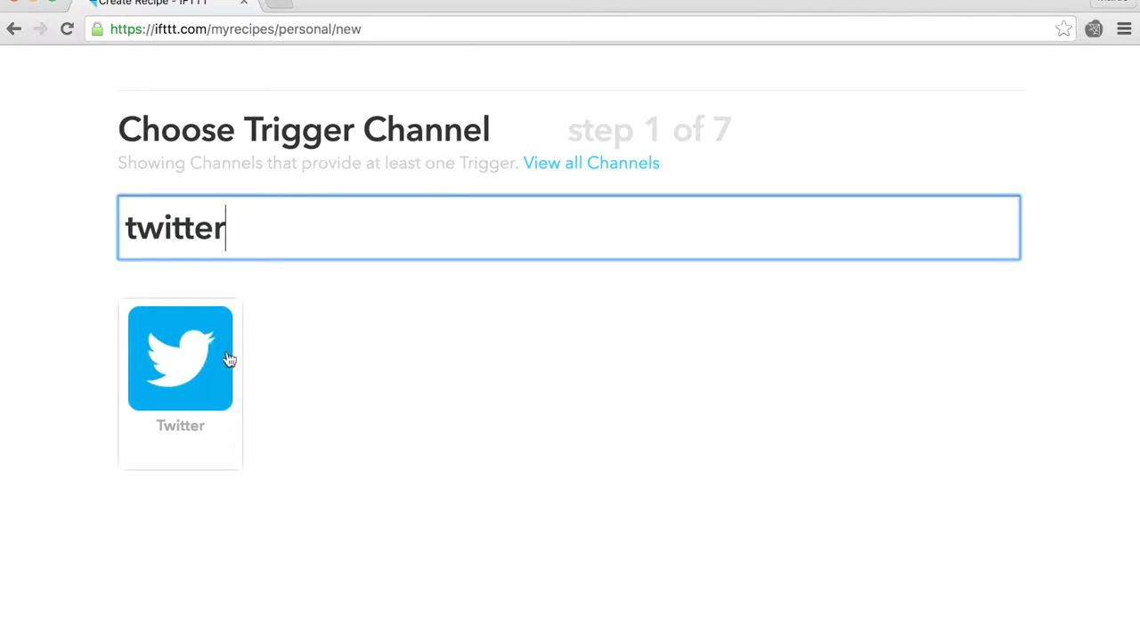
pyautogui.click(186, 357)
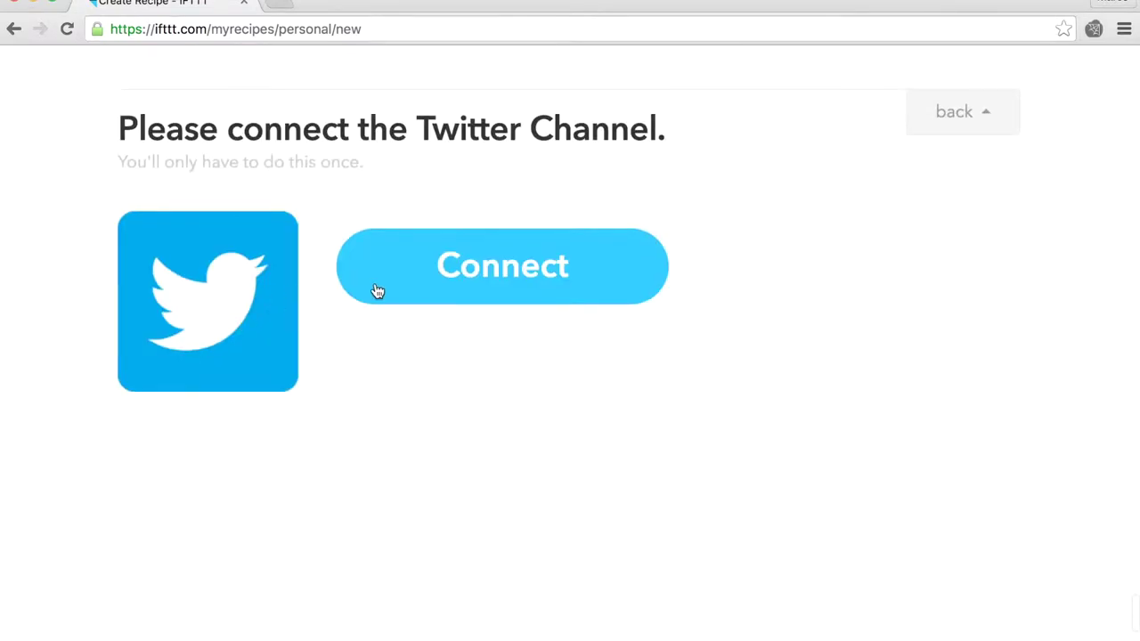
# Step: Connect and authorize the Twitter account, then proceed to the trigger list
pyautogui.click(465, 298)
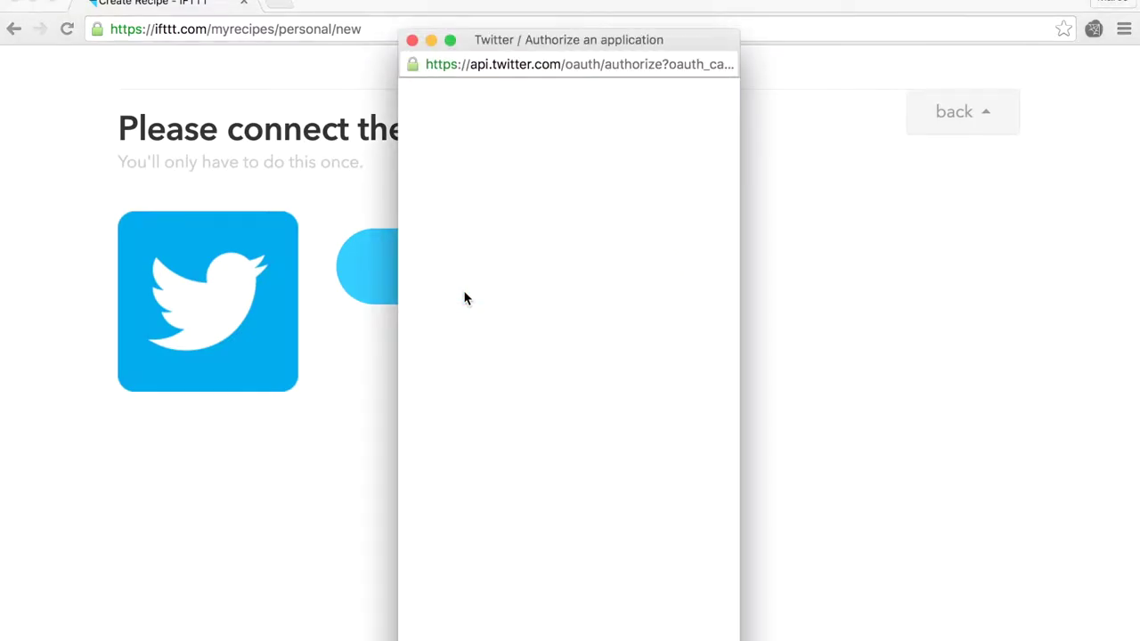
pyautogui.click(463, 319)
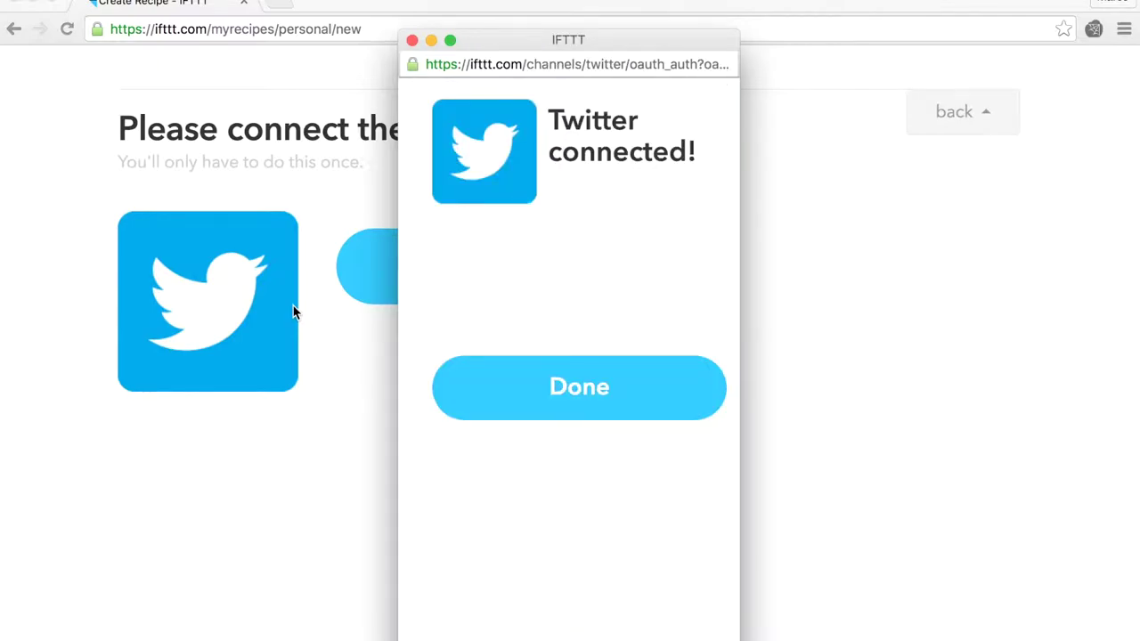
pyautogui.click(547, 390)
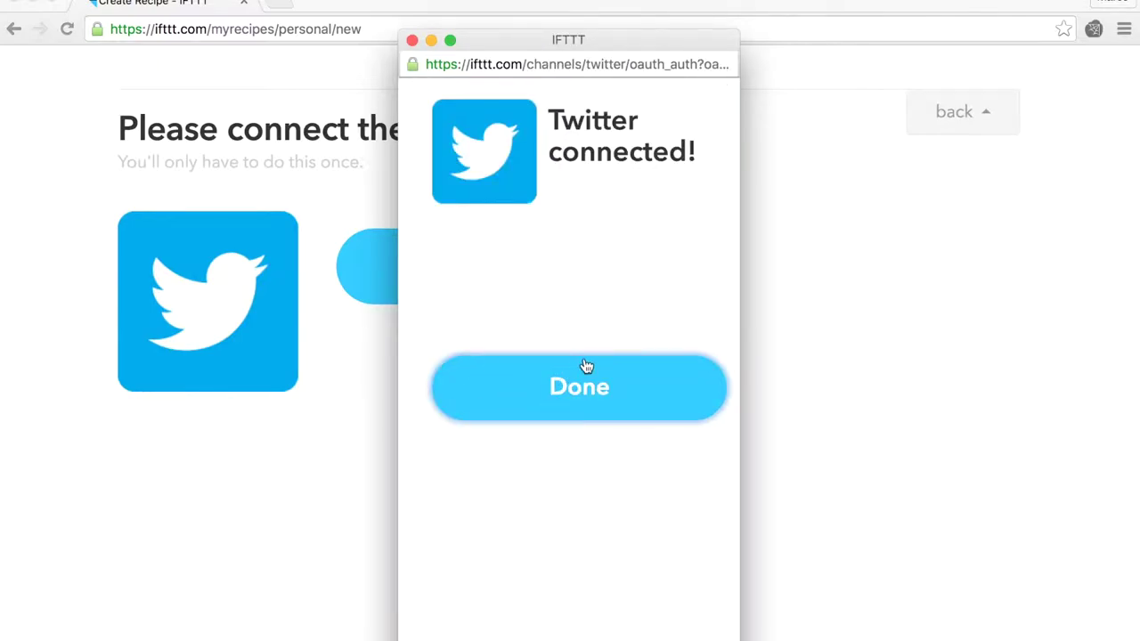
pyautogui.click(616, 276)
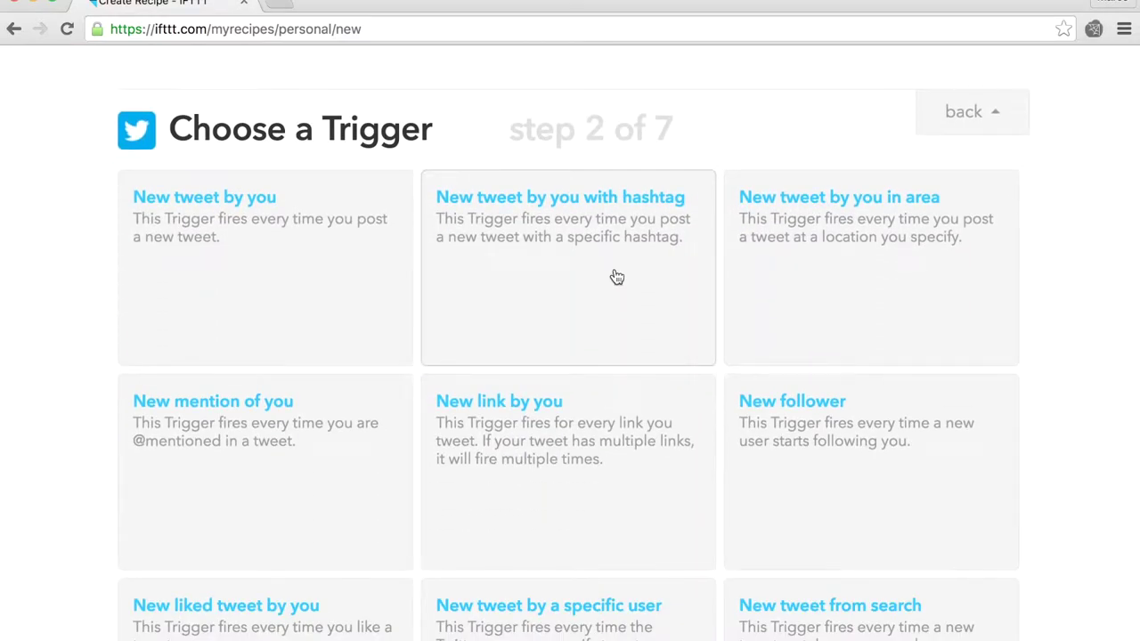
# Step: Create a 'New tweet by anyone in area' trigger with the map area centred on Syria
pyautogui.scroll(-5, 616, 276)
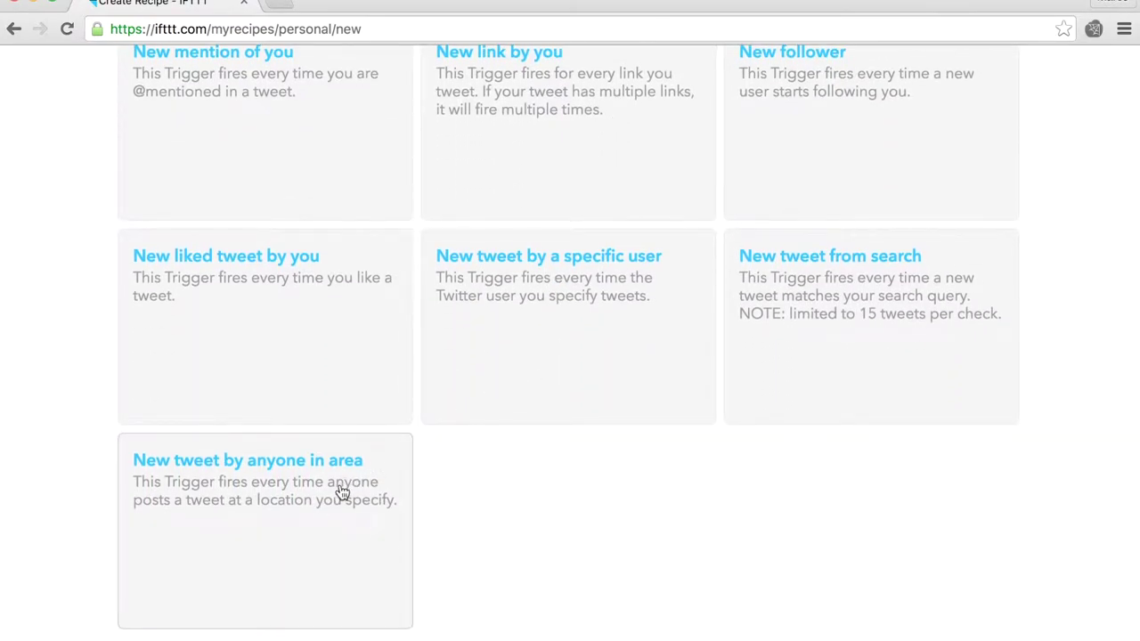
pyautogui.click(343, 492)
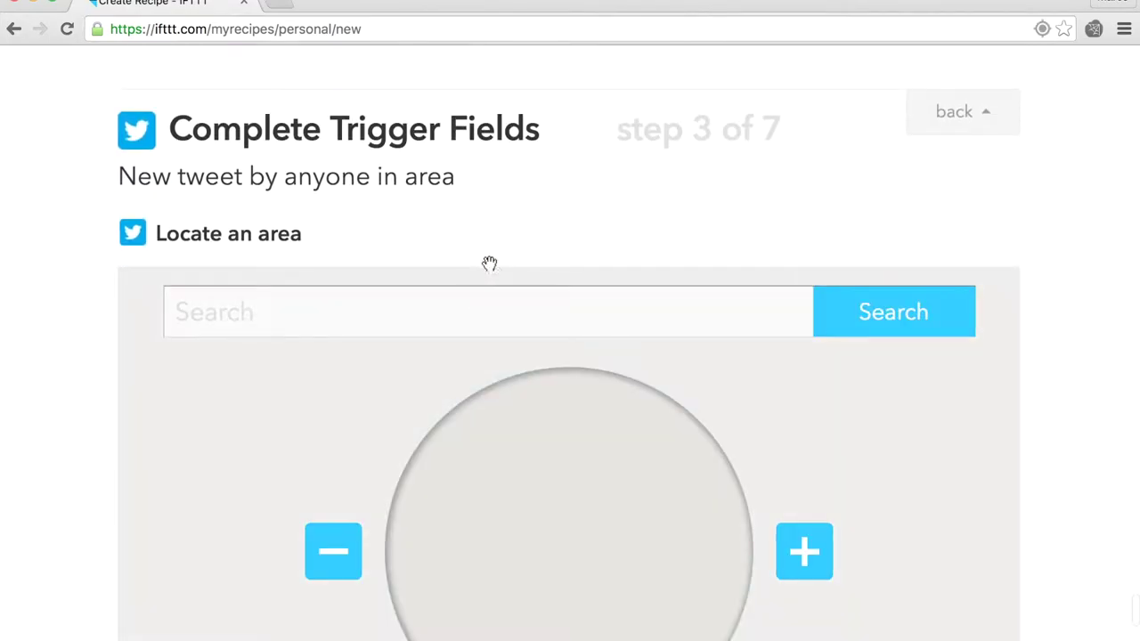
pyautogui.click(398, 312)
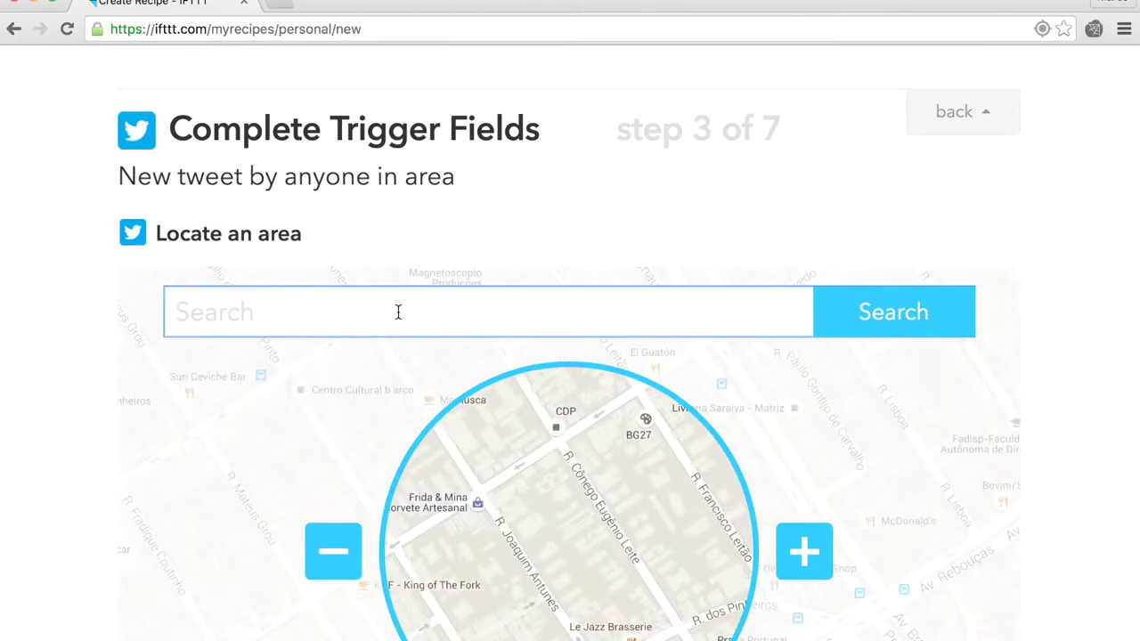
pyautogui.write('Syria')
pyautogui.press('Tab')
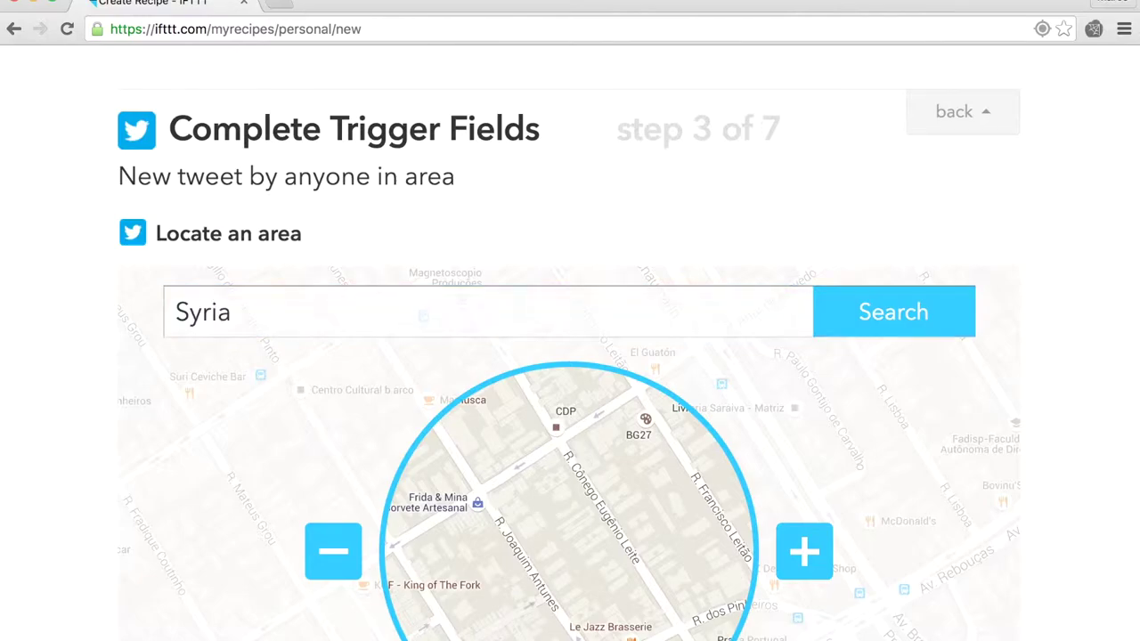
pyautogui.click(861, 312)
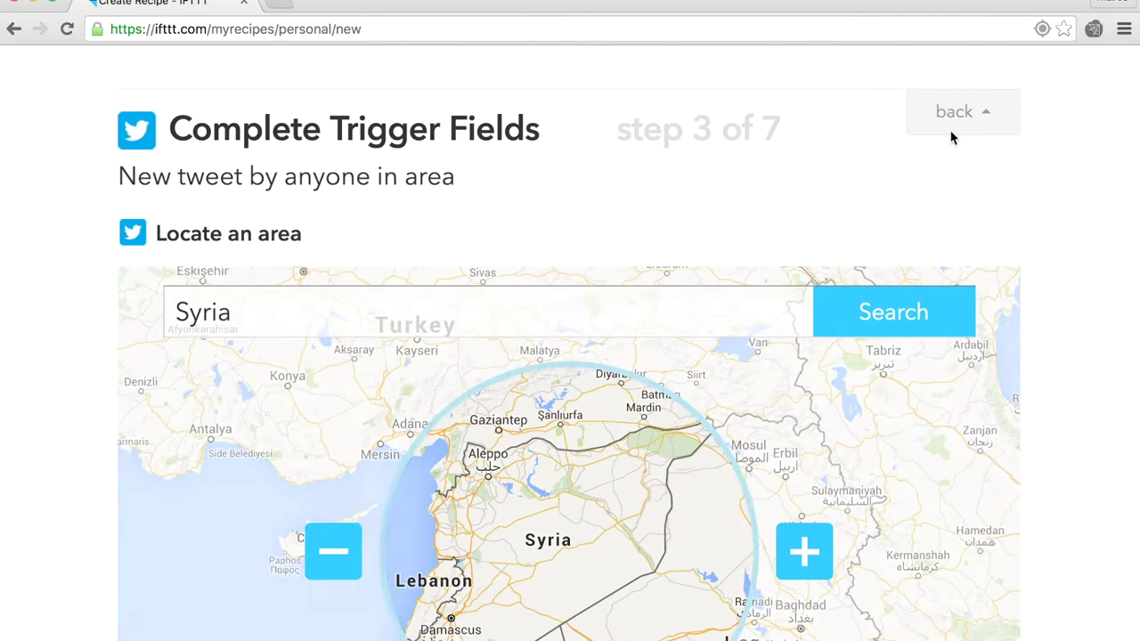
pyautogui.scroll(-2, 1072, 260)
pyautogui.scroll(-5, 1070, 255)
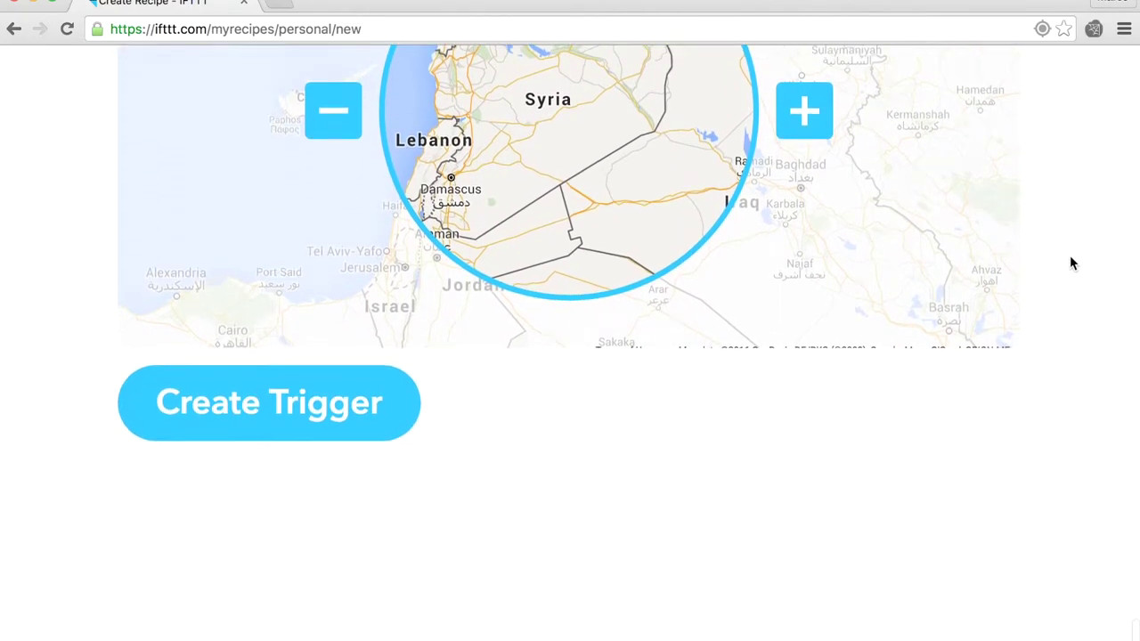
pyautogui.click(279, 404)
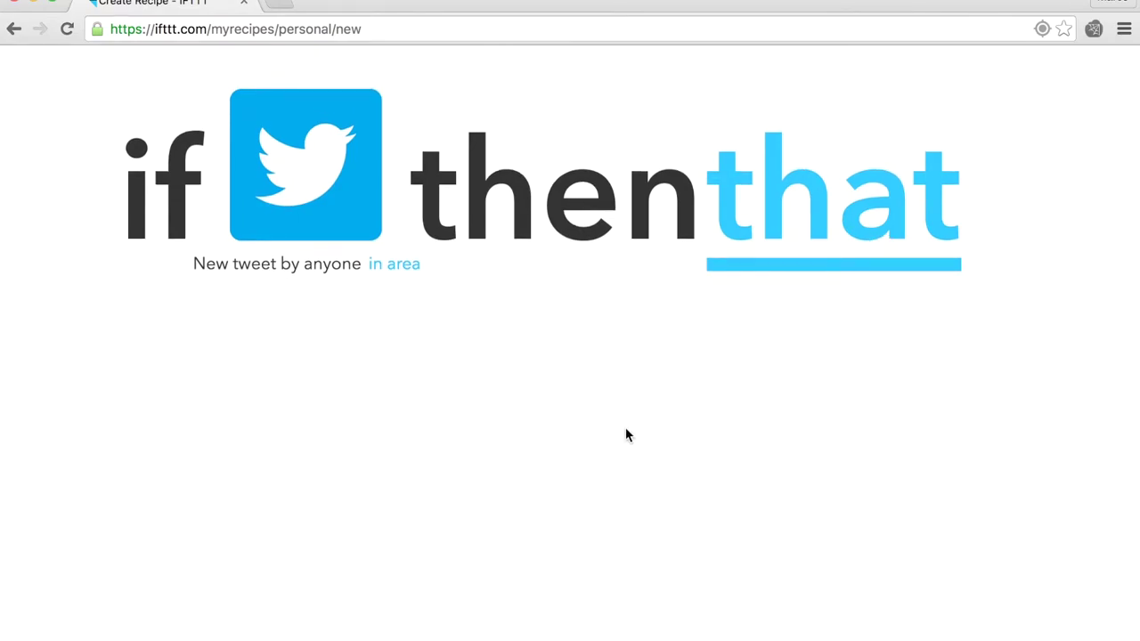
# Step: Choose Google Drive as the recipe's 'that' action channel
pyautogui.click(865, 196)
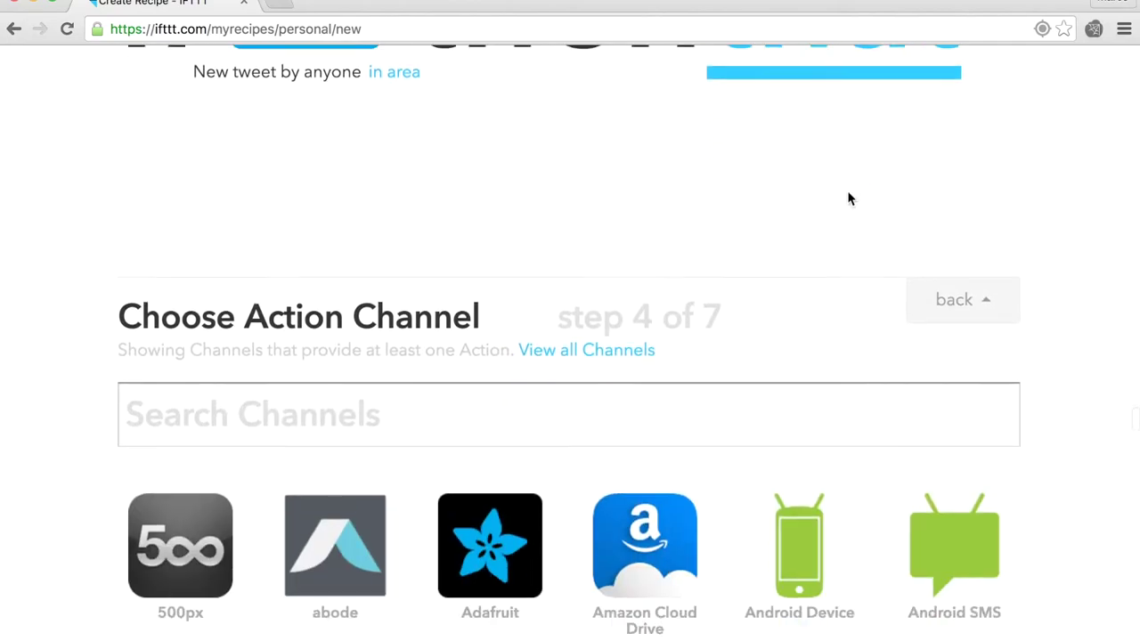
pyautogui.write('google drive')
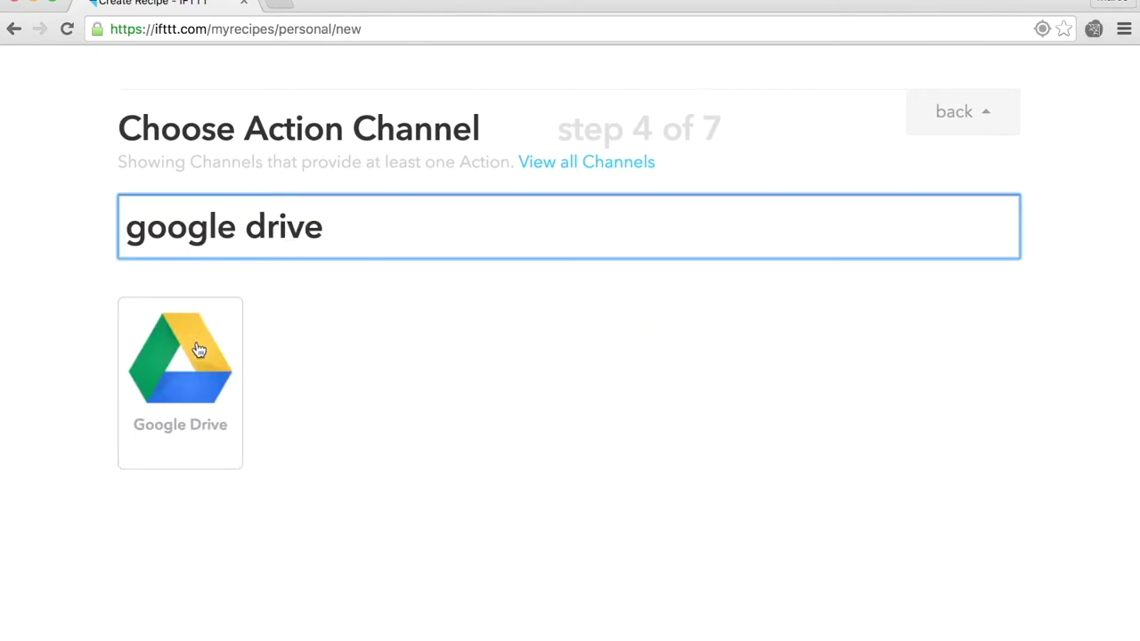
pyautogui.click(198, 351)
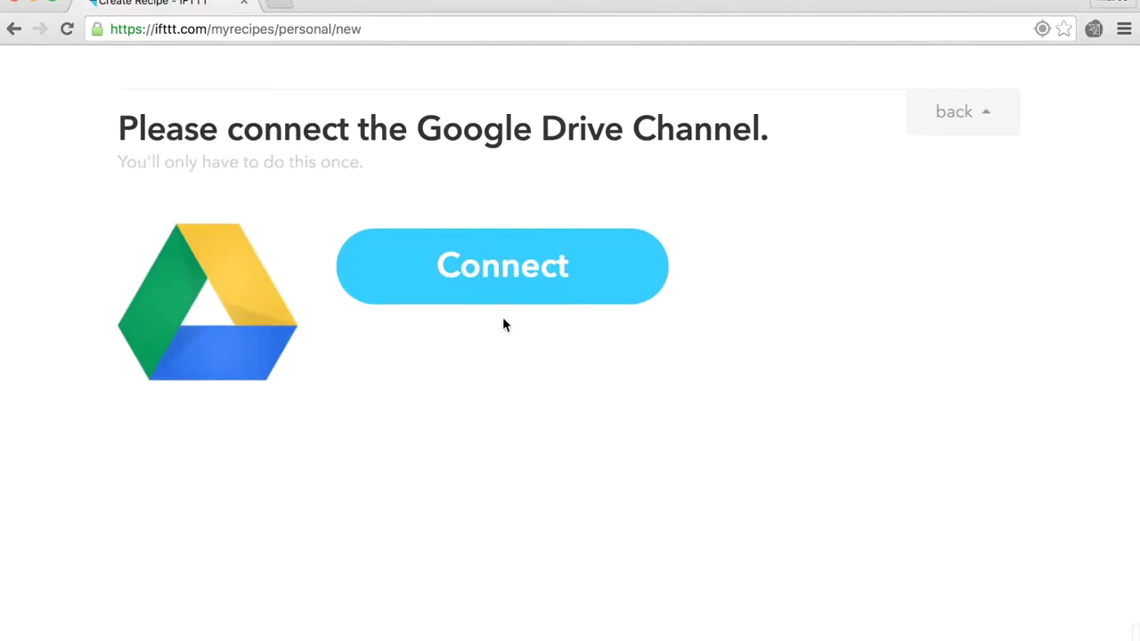
# Step: Connect a Google account to Google Drive, granting permission, and proceed to the action list
pyautogui.click(485, 303)
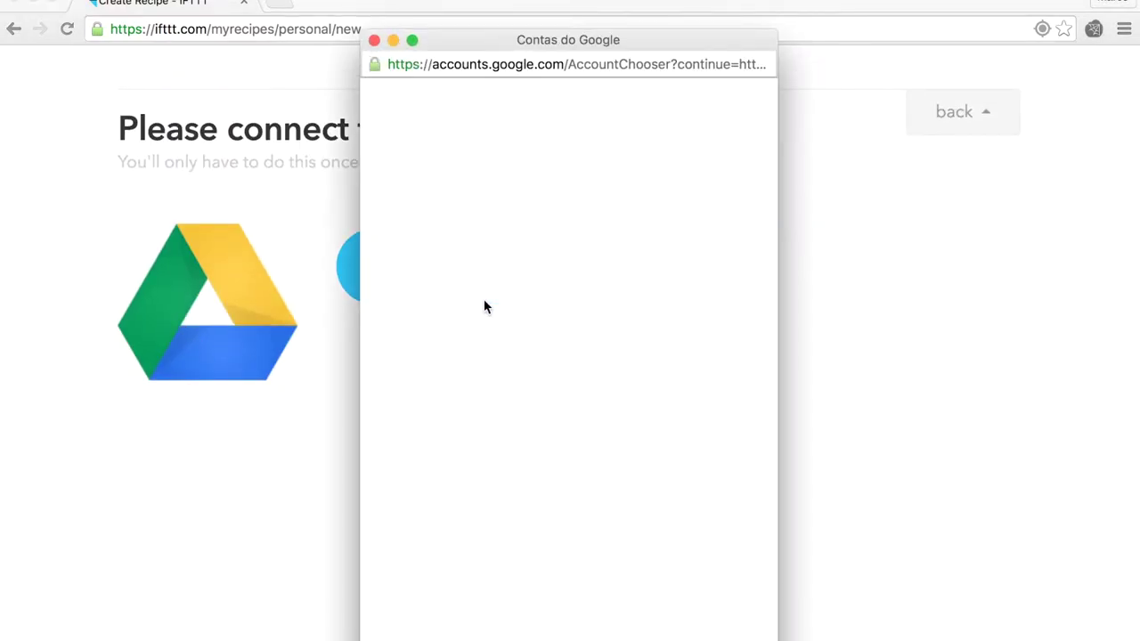
pyautogui.click(596, 229)
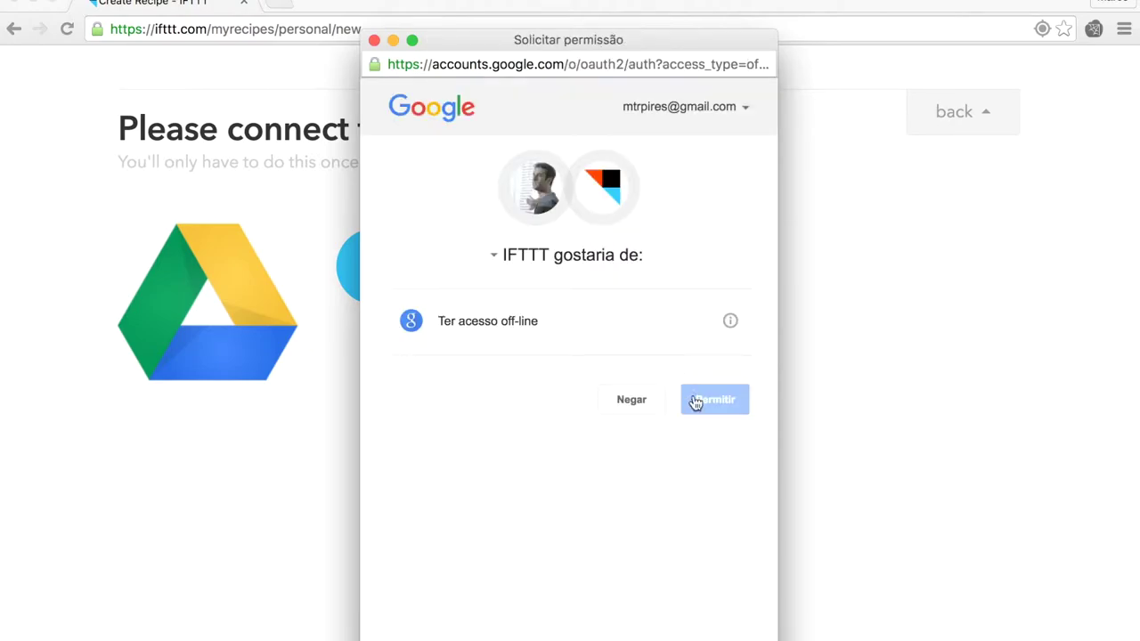
pyautogui.click(715, 407)
pyautogui.click(615, 407)
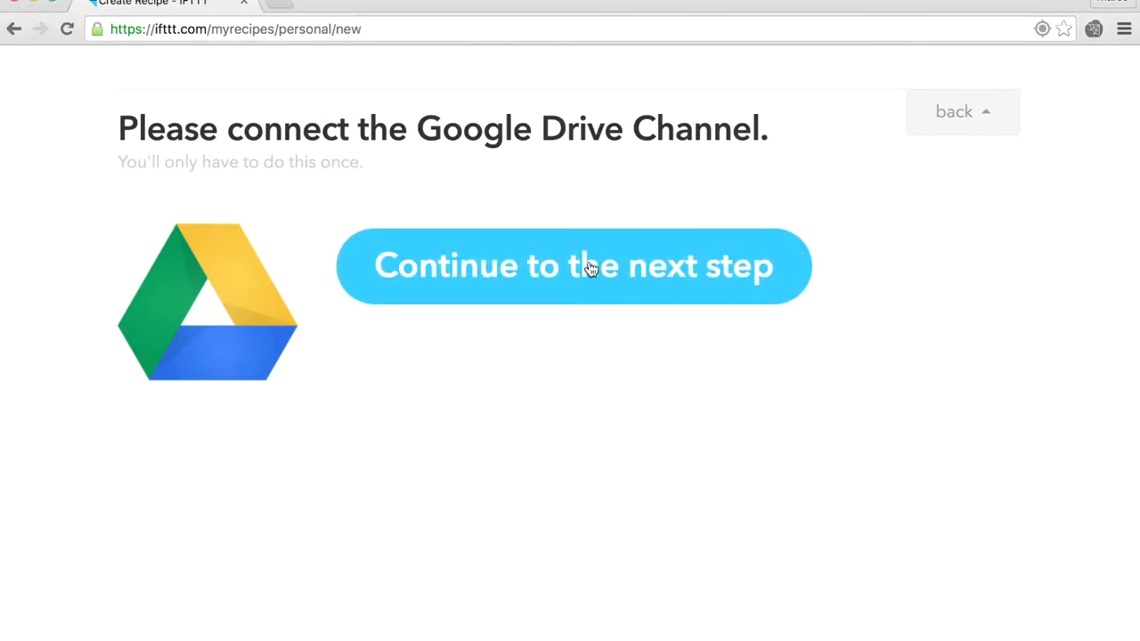
pyautogui.click(590, 269)
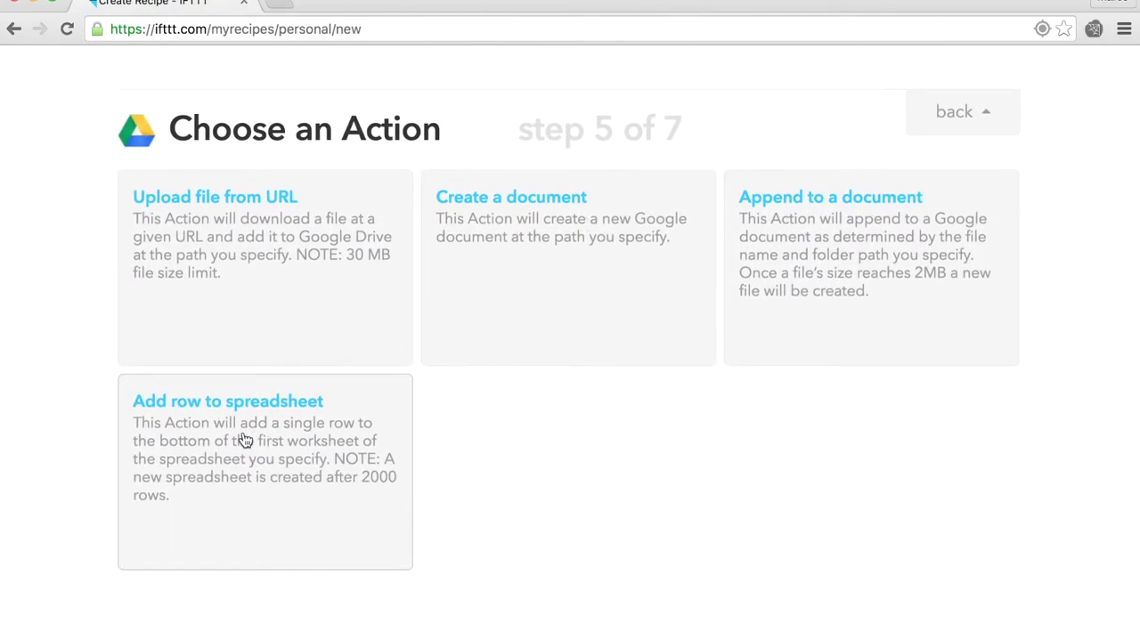
# Step: Choose the 'Add row to spreadsheet' action and name the spreadsheet 'Tweets in Syria'
pyautogui.click(244, 440)
pyautogui.doubleClick(276, 285)
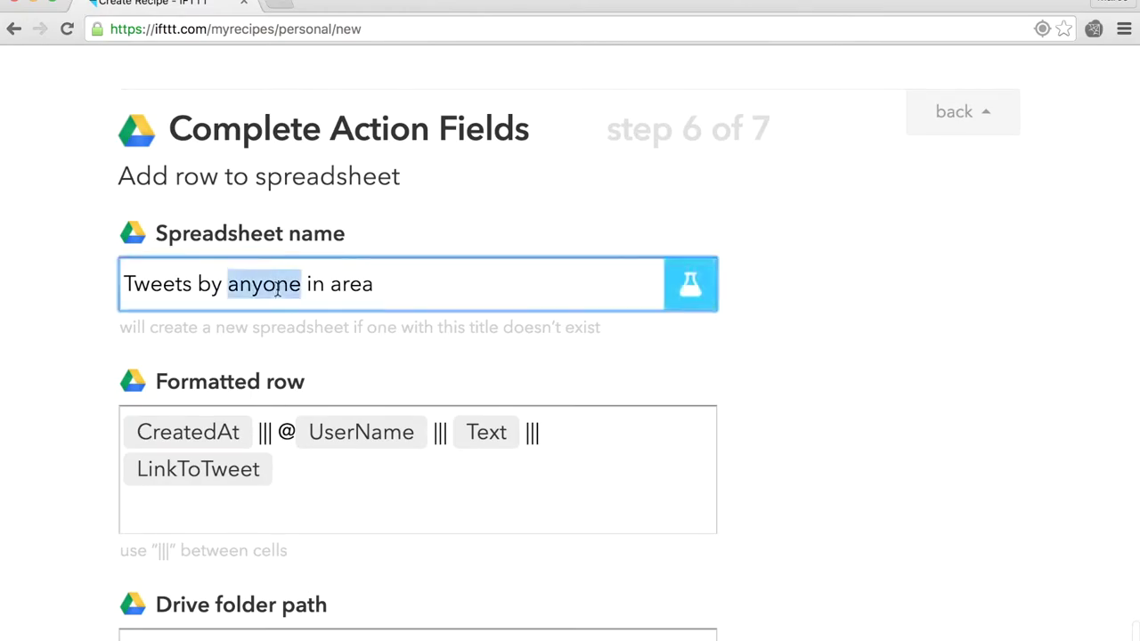
pyautogui.tripleClick(277, 287)
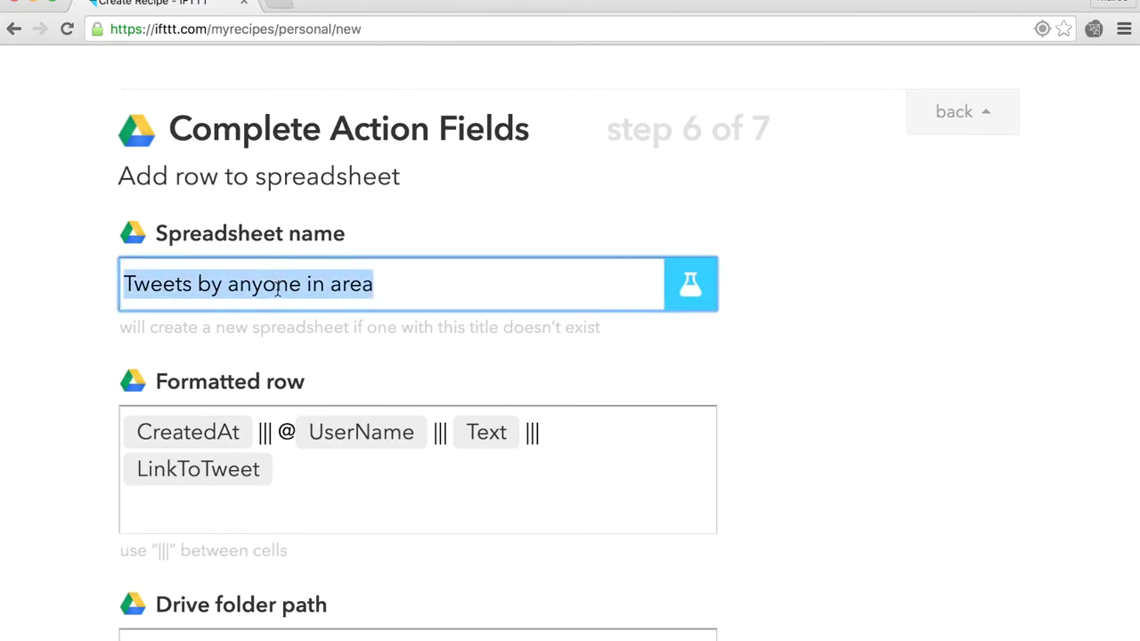
pyautogui.write('Tweets in Syr')
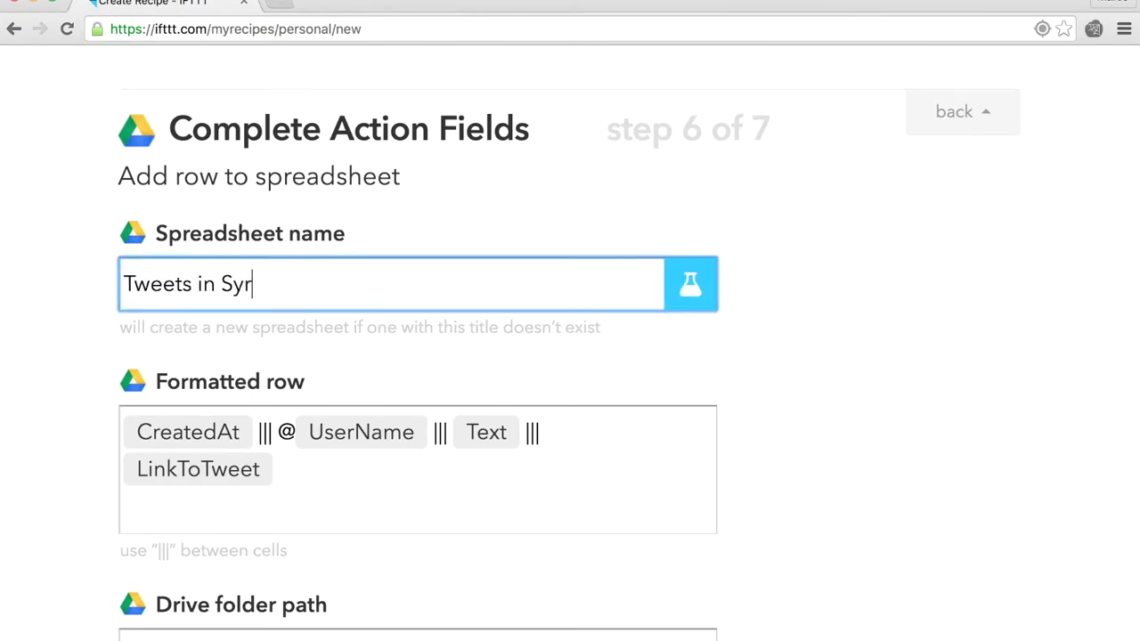
pyautogui.write('ia')
pyautogui.scroll(-2, 398, 531)
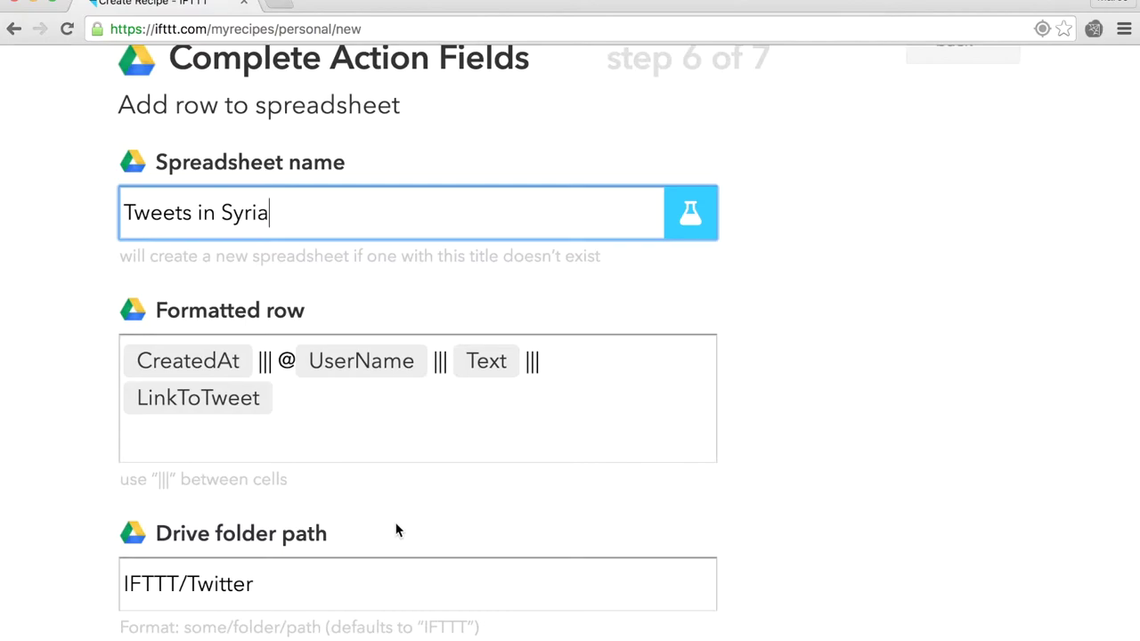
pyautogui.click(632, 388)
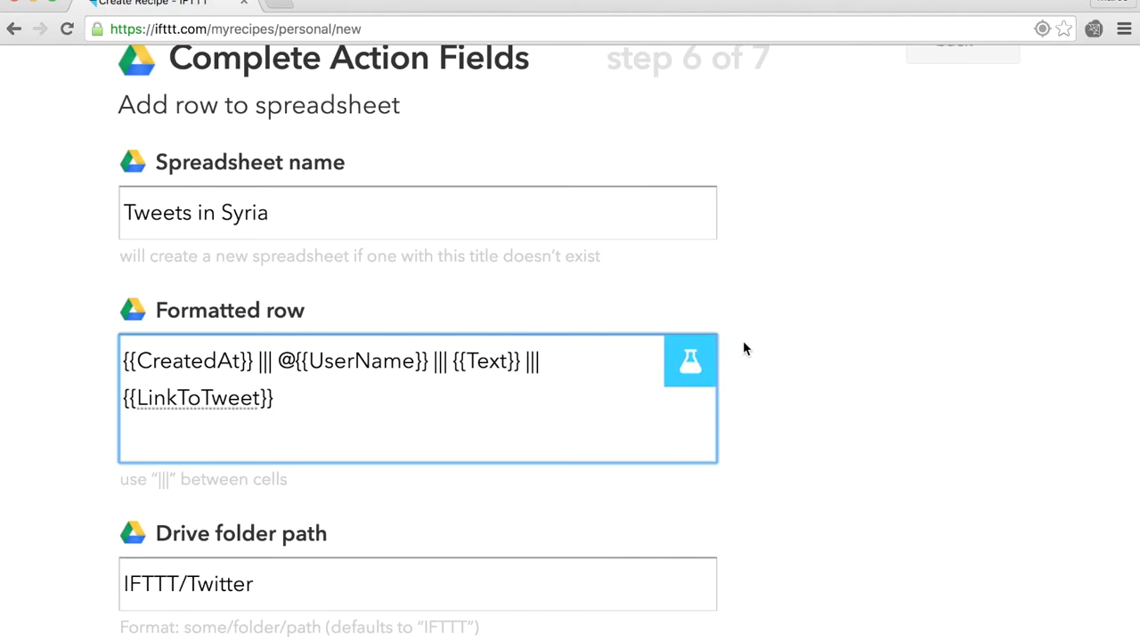
pyautogui.click(702, 363)
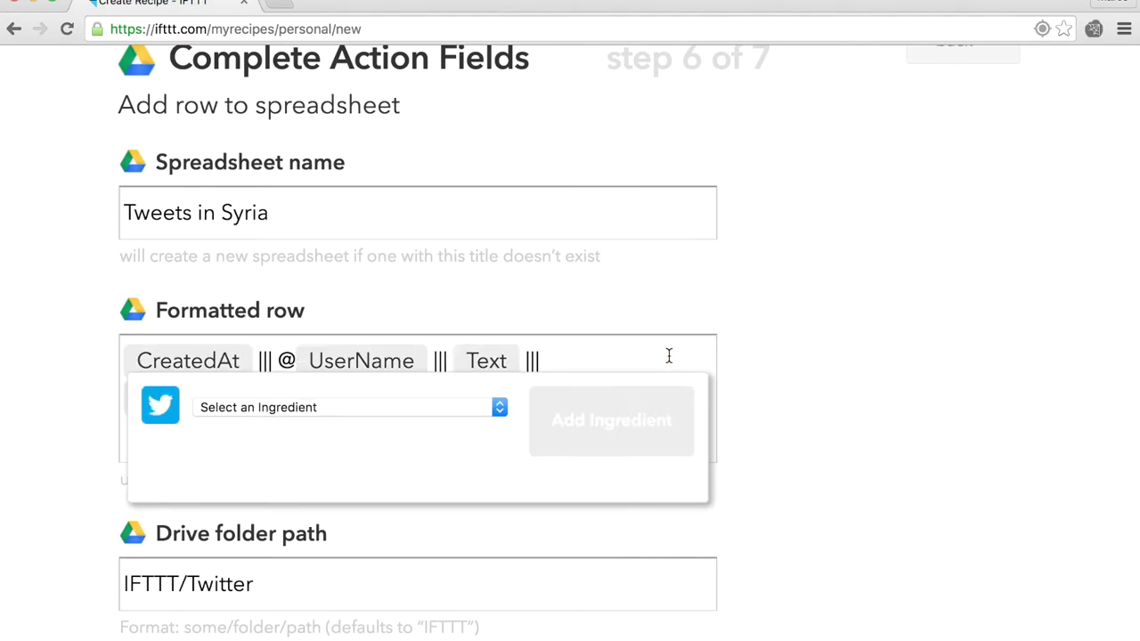
pyautogui.click(415, 406)
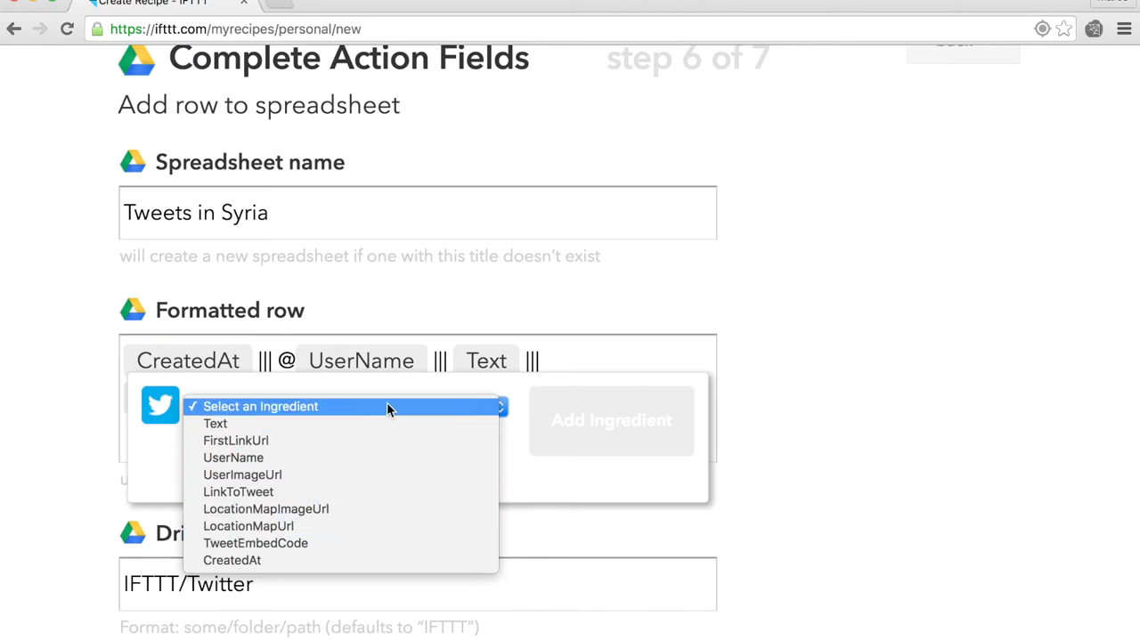
pyautogui.click(576, 356)
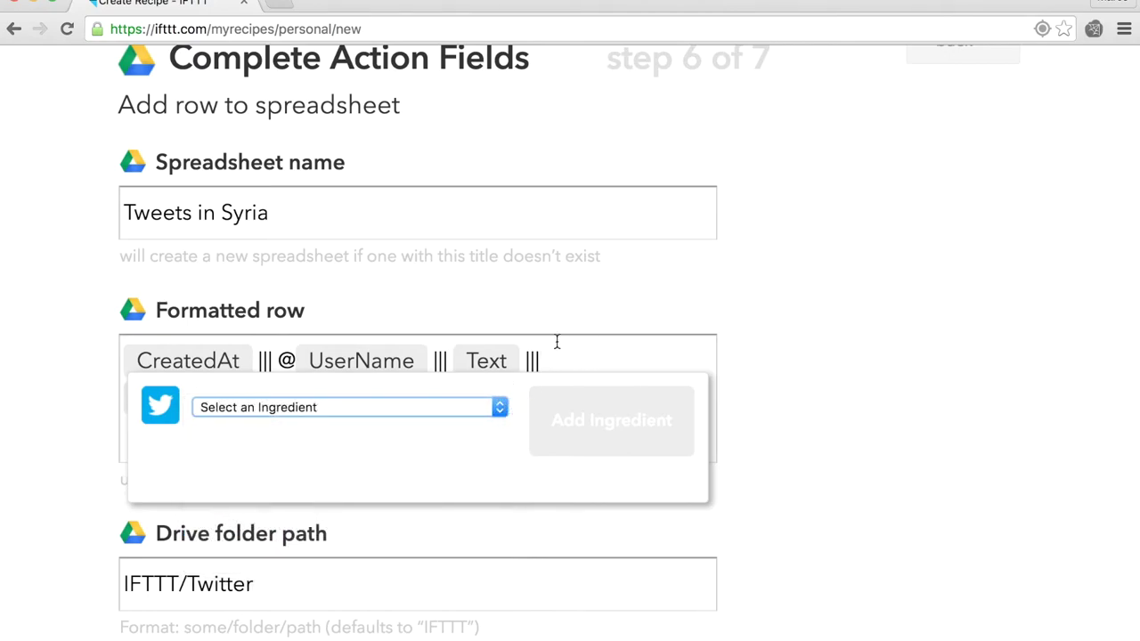
pyautogui.click(561, 340)
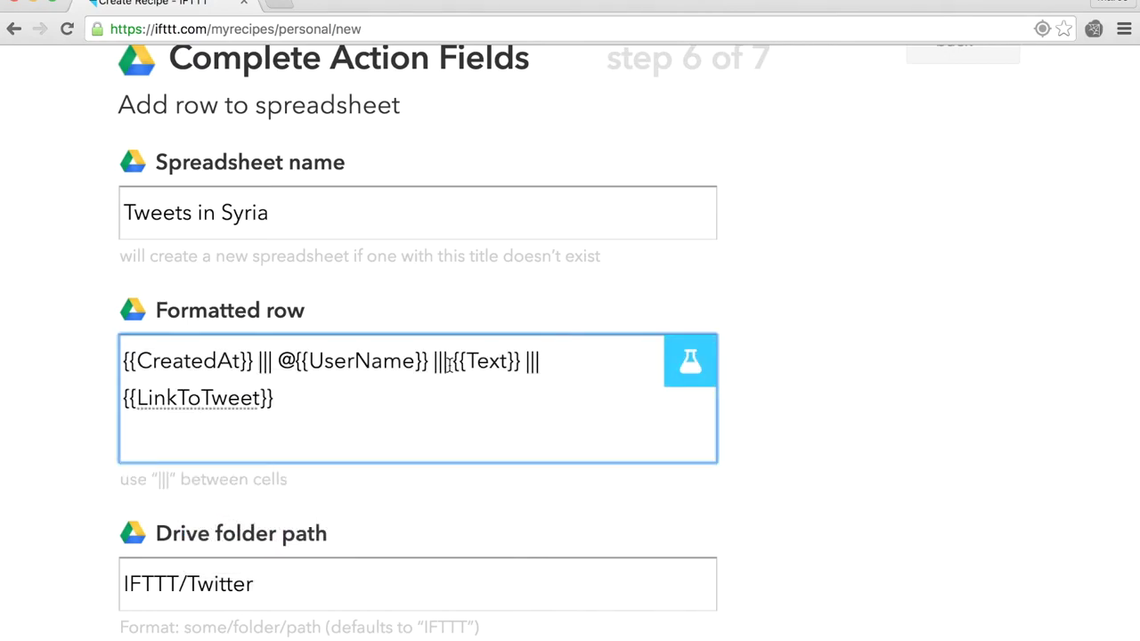
pyautogui.click(782, 459)
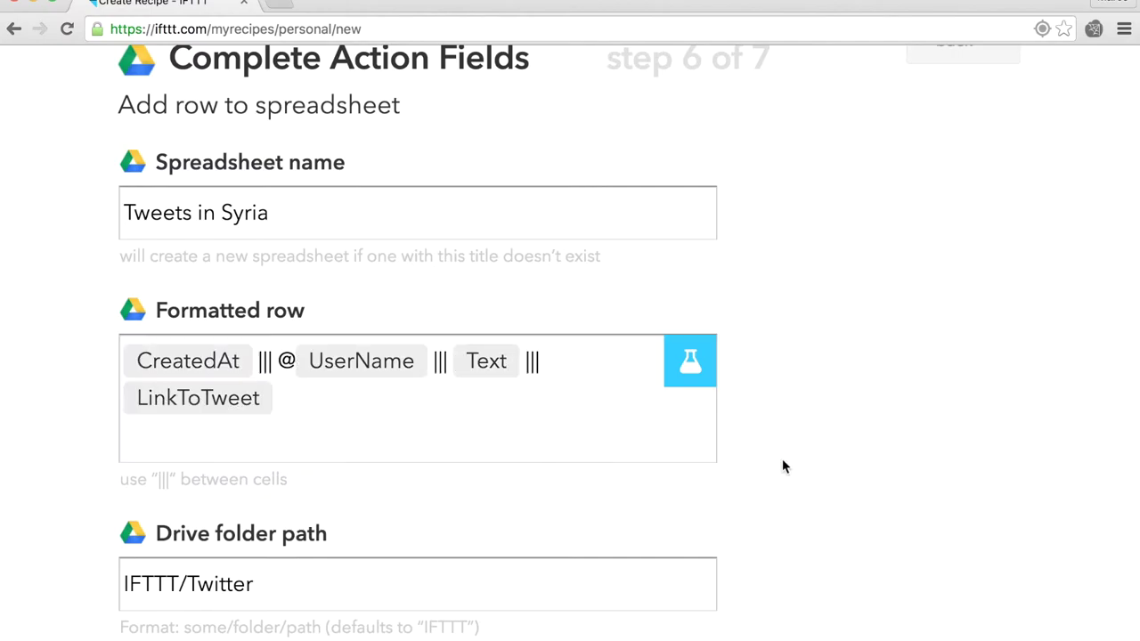
pyautogui.scroll(-3, 782, 459)
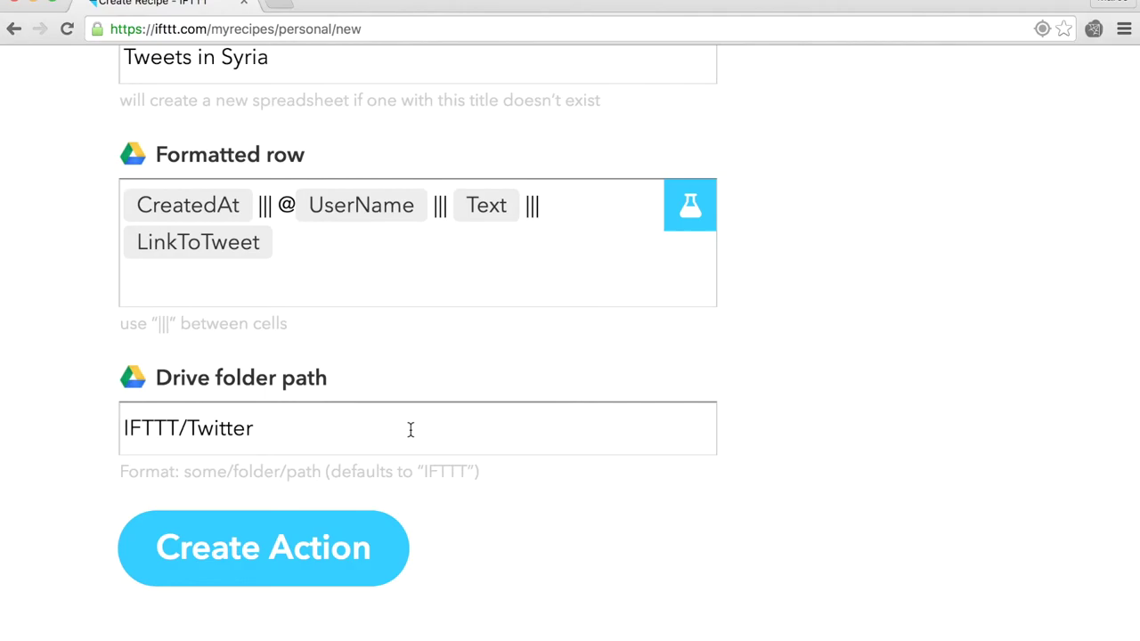
pyautogui.click(285, 426)
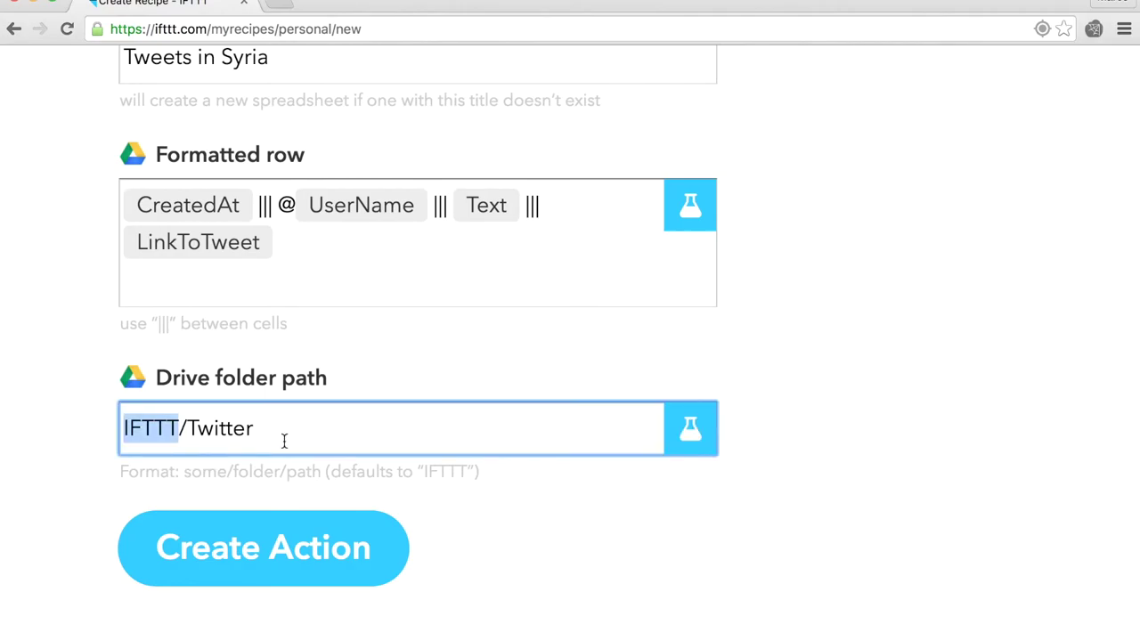
pyautogui.click(212, 550)
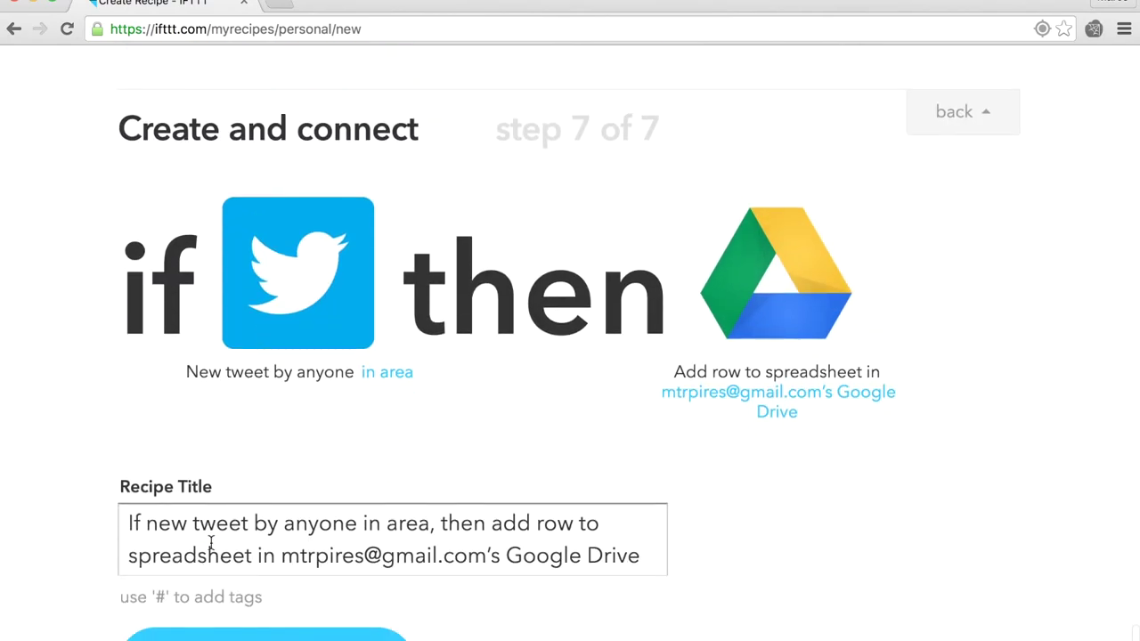
# Step: Replace the recipe title with 'New tweets in Syria' and create the recipe
pyautogui.click(266, 532)
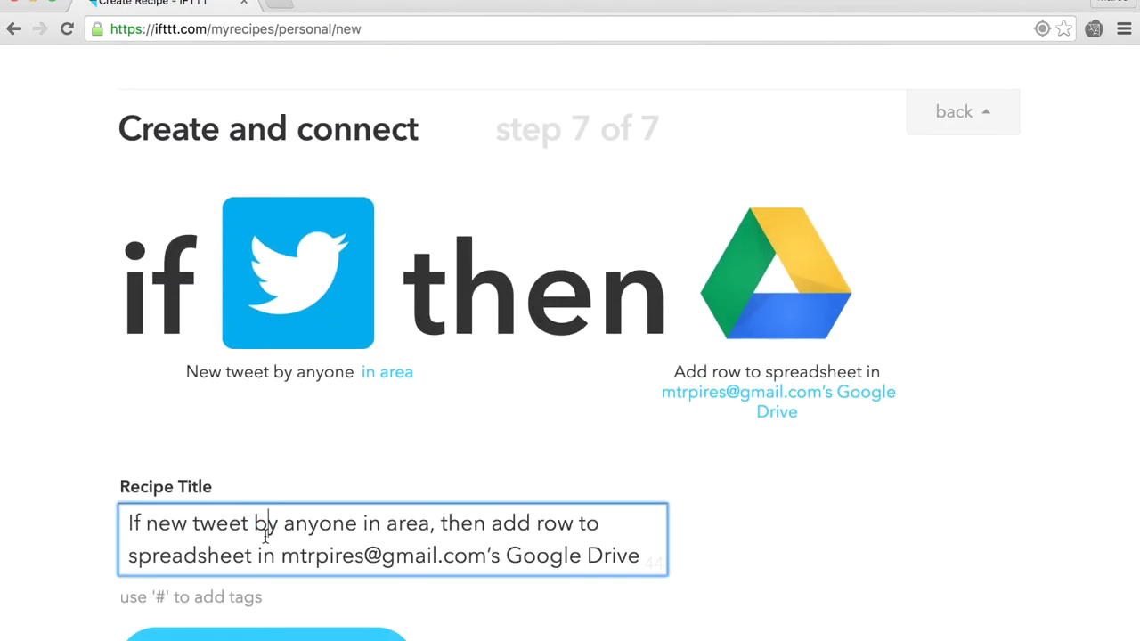
pyautogui.press('super+a')
pyautogui.write('New t')
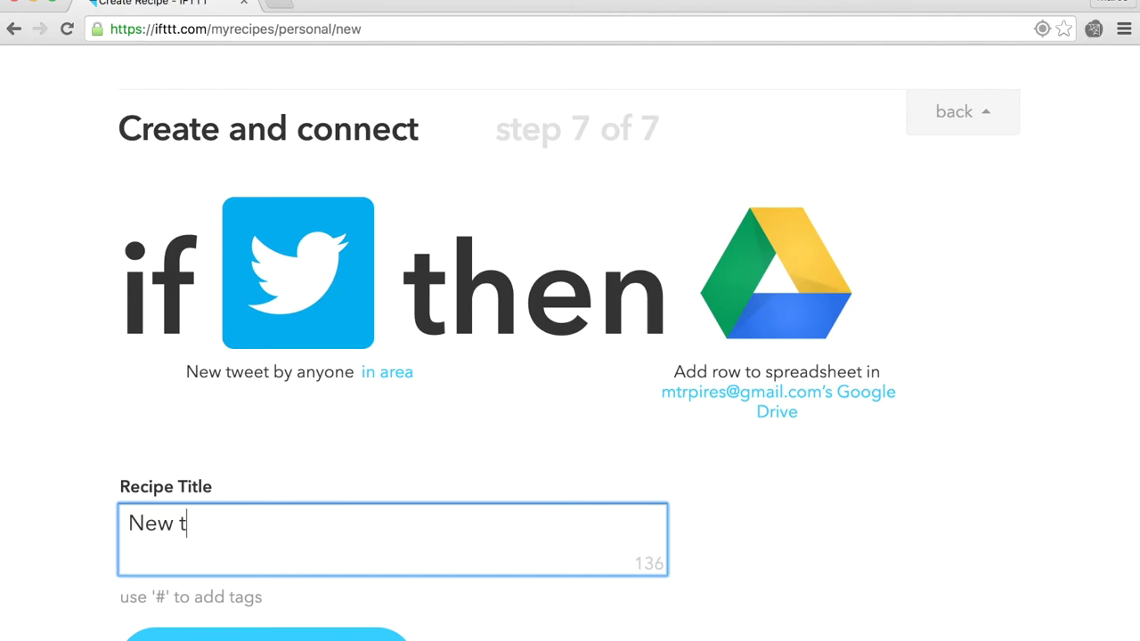
pyautogui.write('weets in Syria')
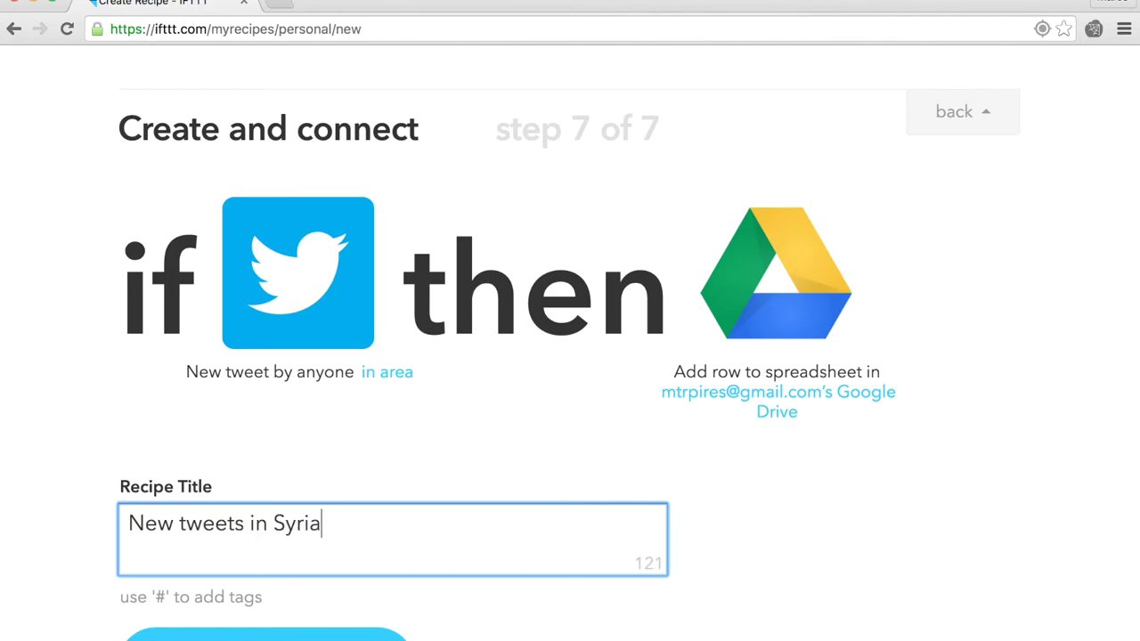
pyautogui.scroll(-3, 439, 462)
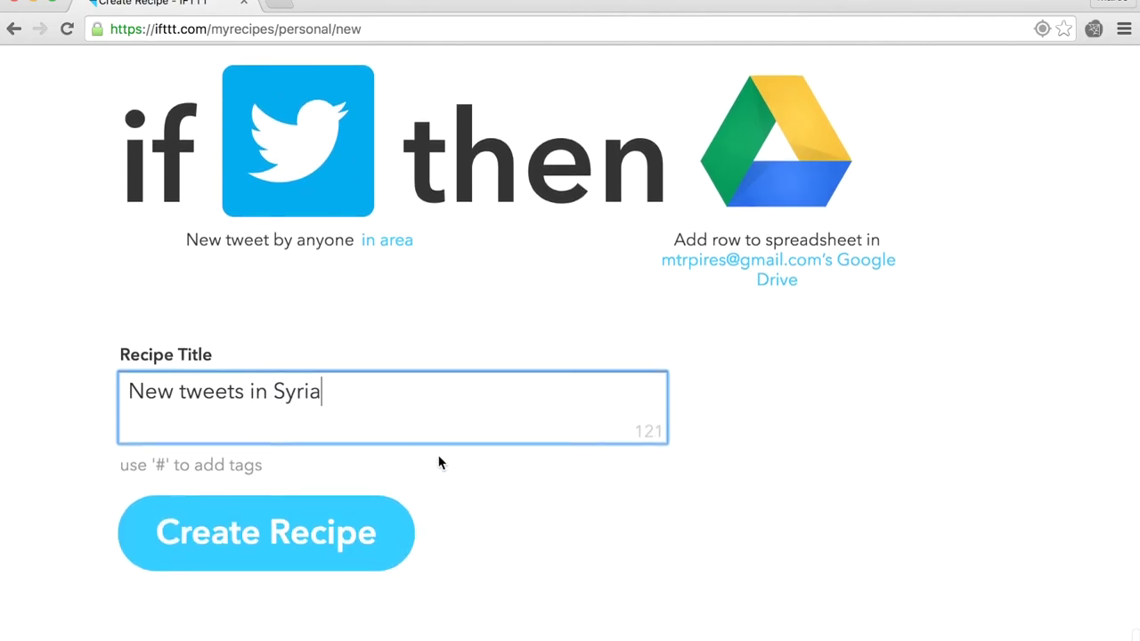
pyautogui.click(285, 550)
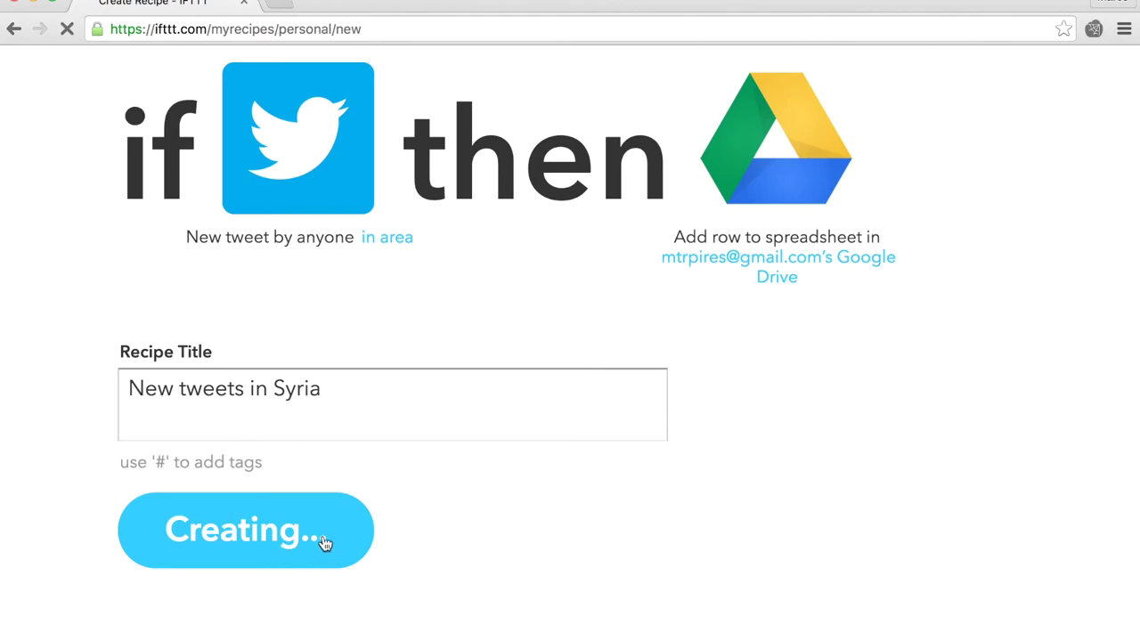